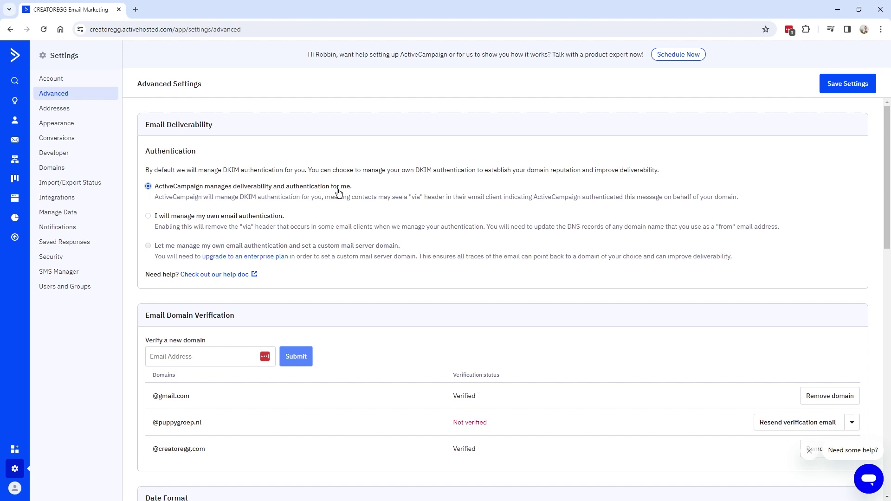
Step: Choose 'I will manage my own email authentication' to reveal the two DKIM CNAME records
left_click(148, 217)
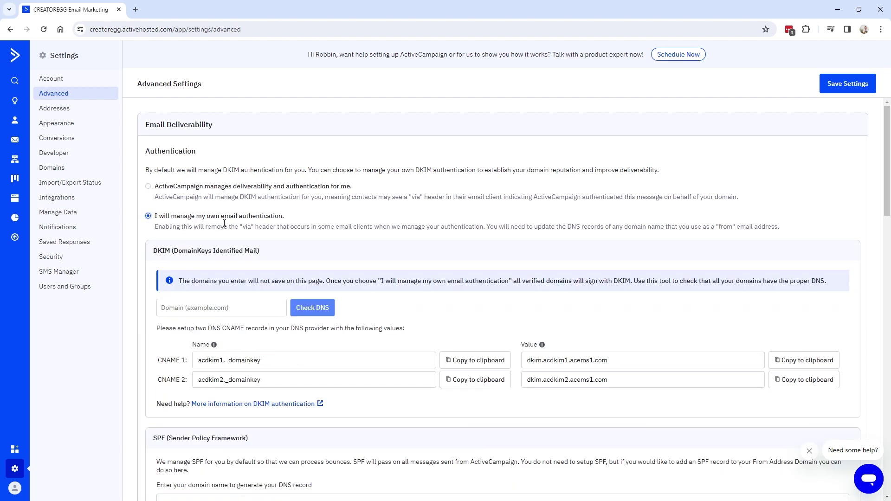
scroll(260, 273, "down", 1)
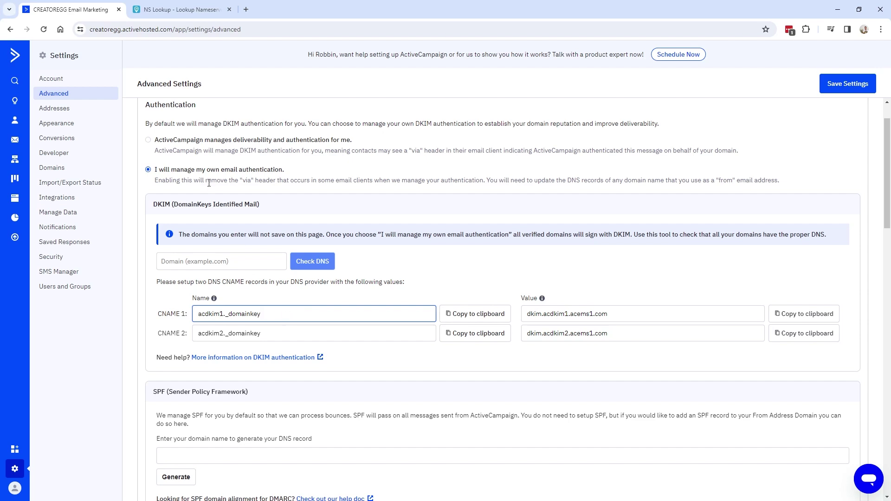
Step: Bring up DNS Checker's NS Lookup page and select its web address
left_click(185, 10)
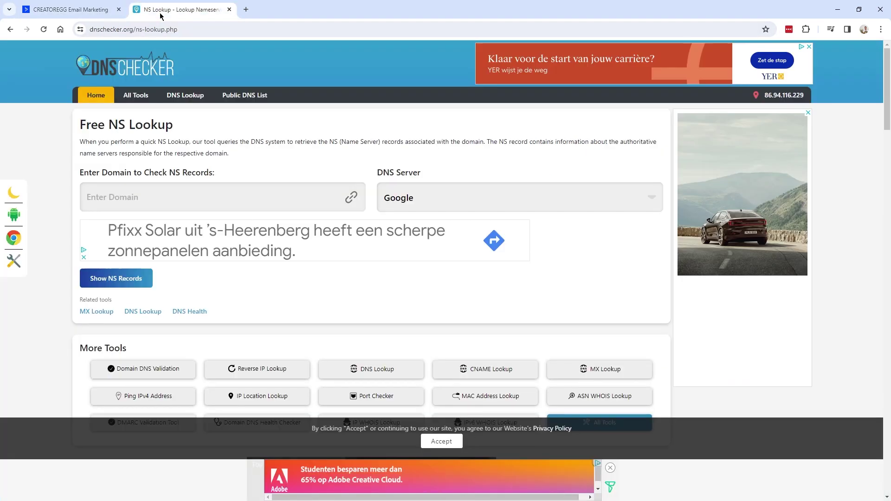
left_click(199, 28)
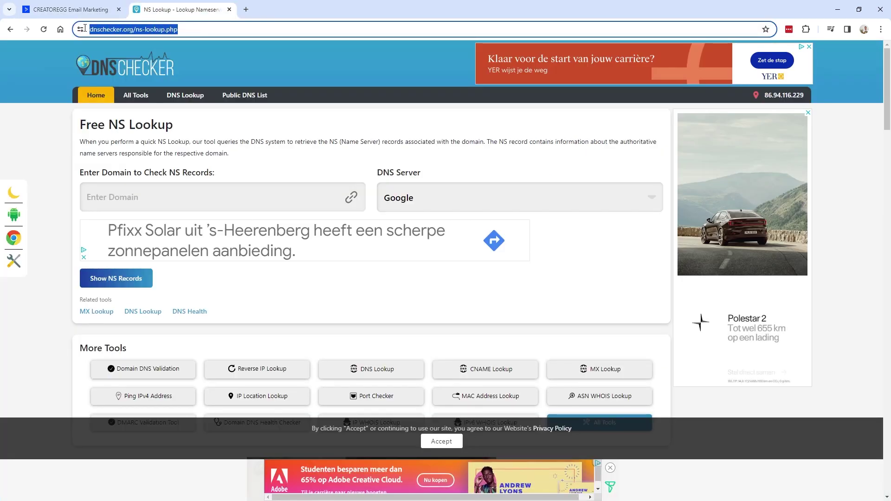
left_click(158, 29)
left_click_drag(158, 30, 201, 29)
left_click(211, 29)
key("ctrl+a")
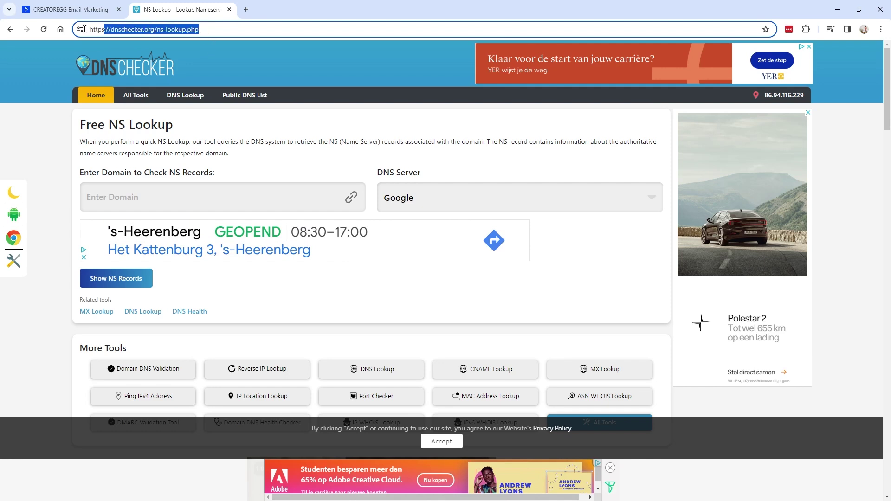
Step: Look up creatoregg.com's nameservers, which are Cloudflare's, and go to the Cloudflare dashboard login
left_click(156, 201)
type("creatoregg.com")
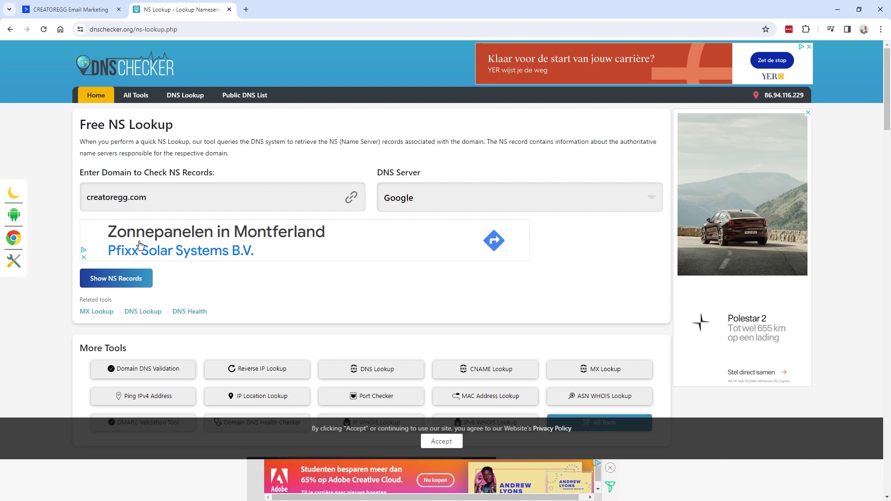
left_click(118, 281)
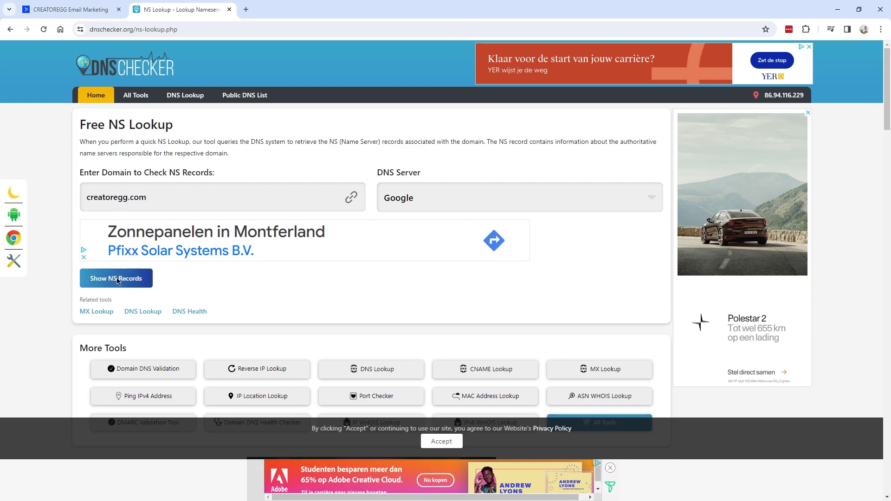
left_click_drag(228, 118, 292, 119)
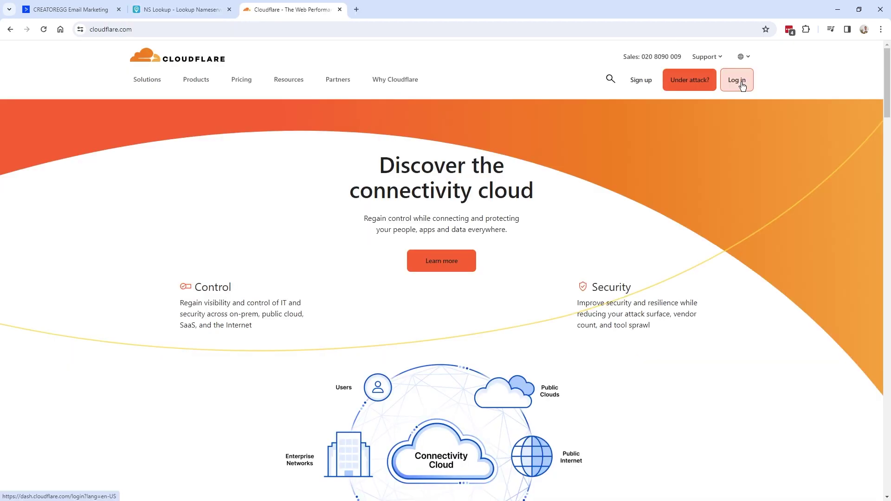
left_click(739, 82)
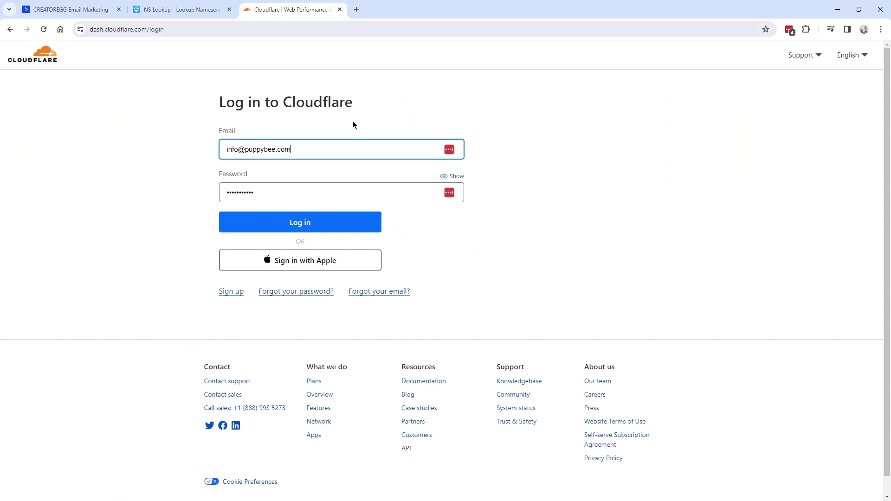
Step: Log in to Cloudflare, pick the creatoregg.com site and go to its DNS Records
left_click(309, 223)
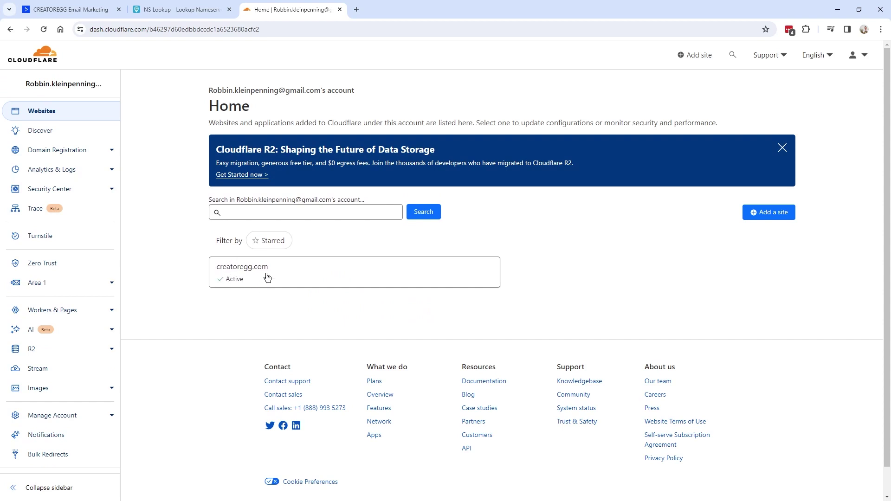
left_click(265, 274)
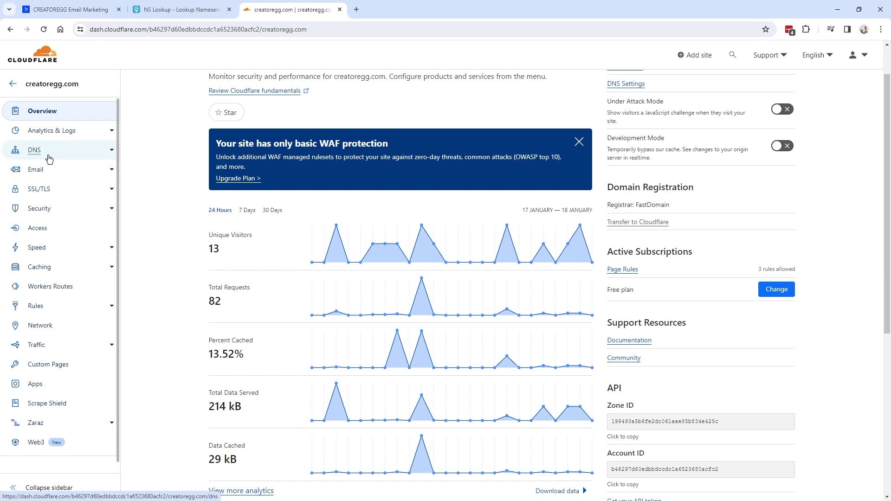
left_click(37, 155)
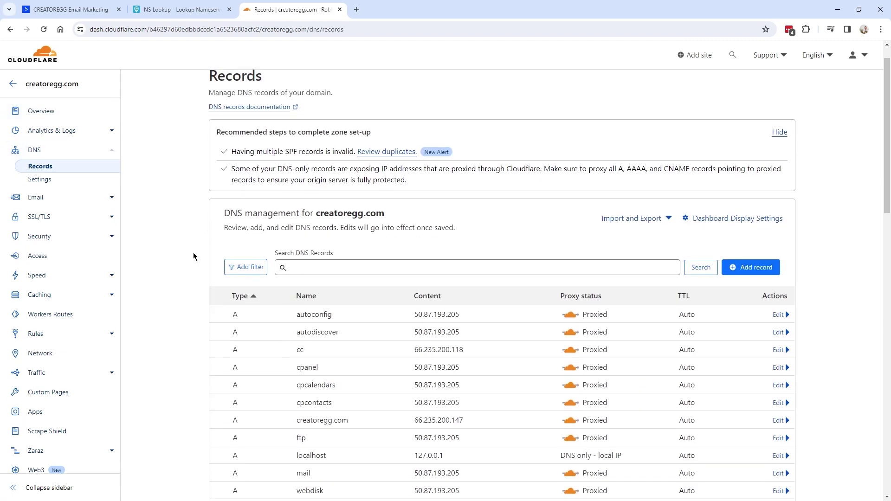
Step: Start a new DNS record of type CNAME in Cloudflare
scroll(193, 257, "up", 1)
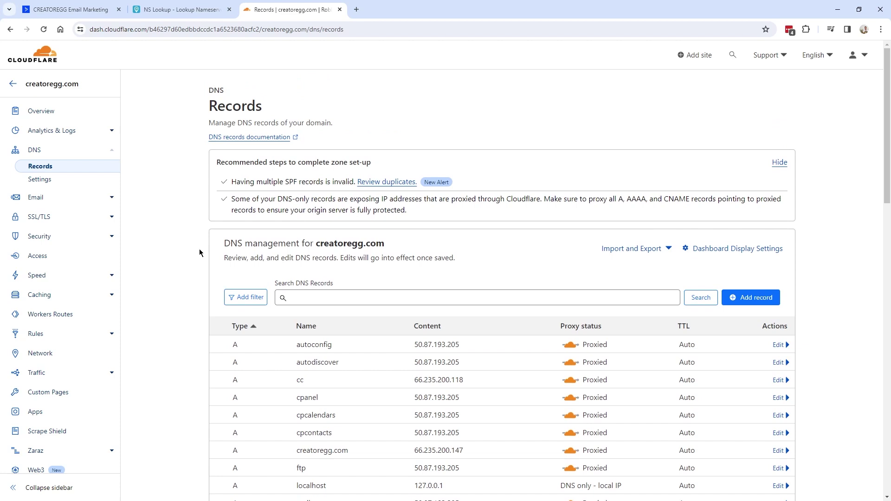
left_click(761, 301)
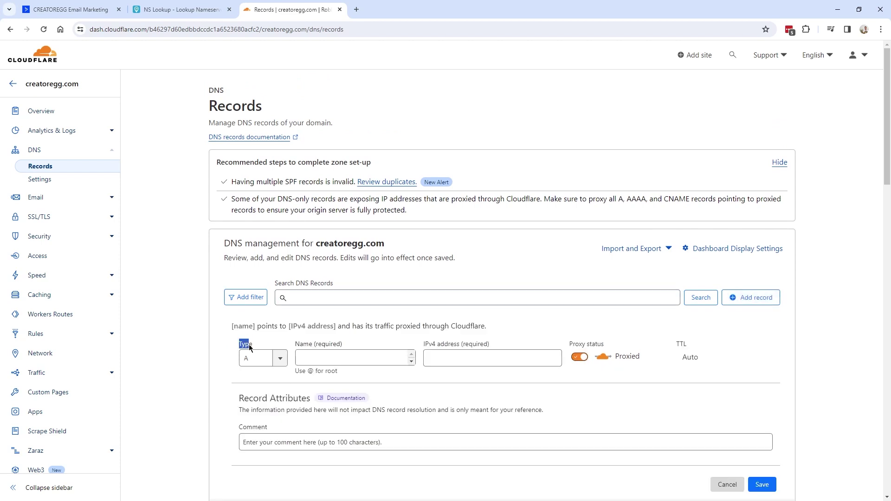
left_click(274, 356)
scroll(265, 418, "down", 2)
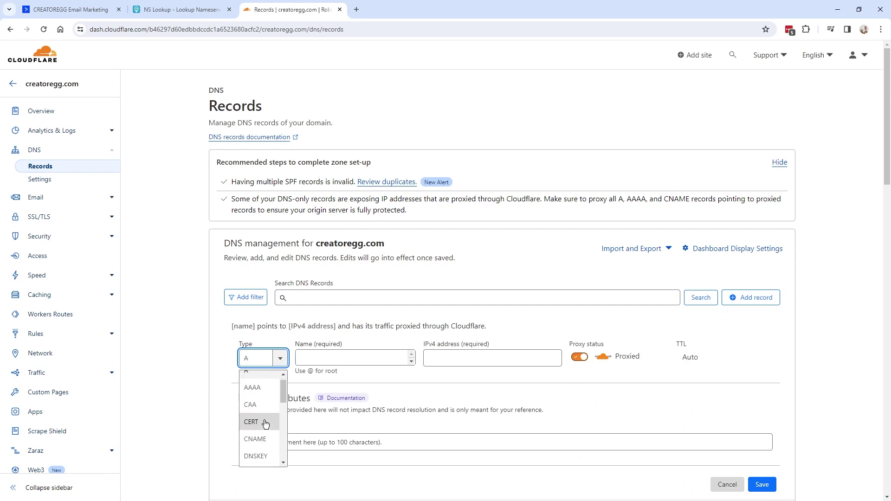
left_click(252, 402)
left_click_drag(296, 345, 345, 348)
left_click_drag(423, 346, 476, 348)
left_click(422, 370)
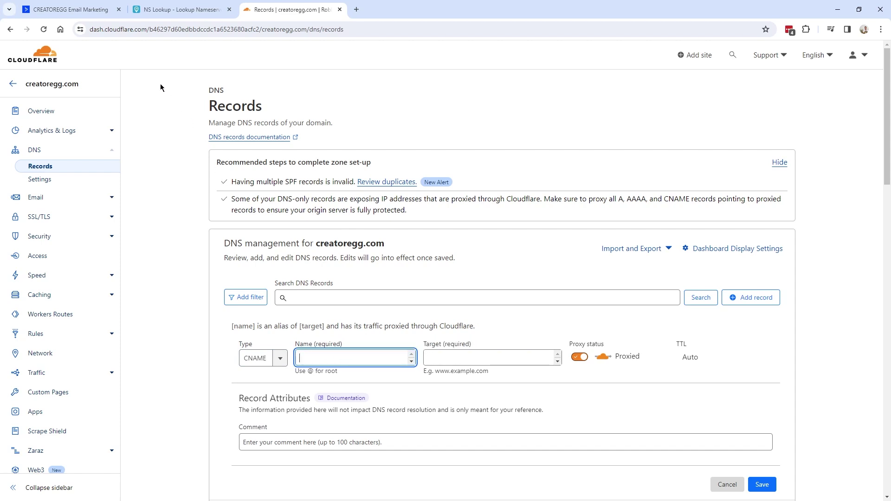
Step: Copy acdkim1._domainkey from ActiveCampaign into the record's Name
left_click(89, 10)
left_click_drag(160, 266, 180, 267)
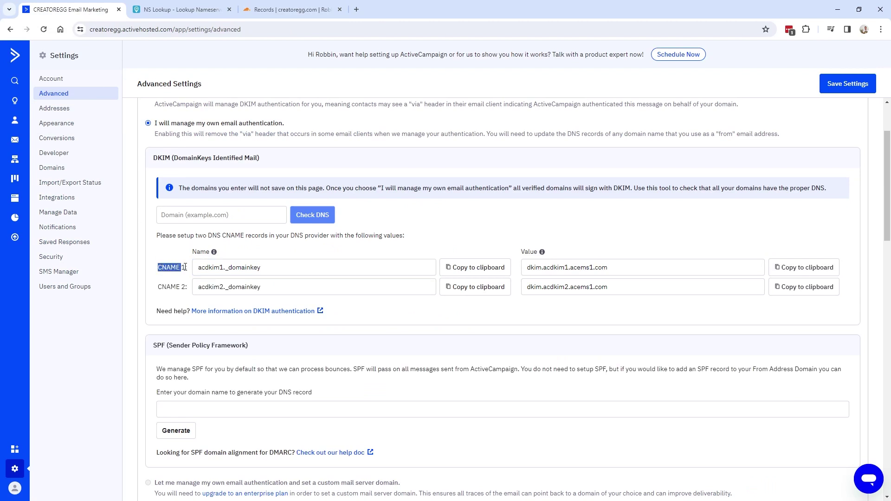
left_click(476, 271)
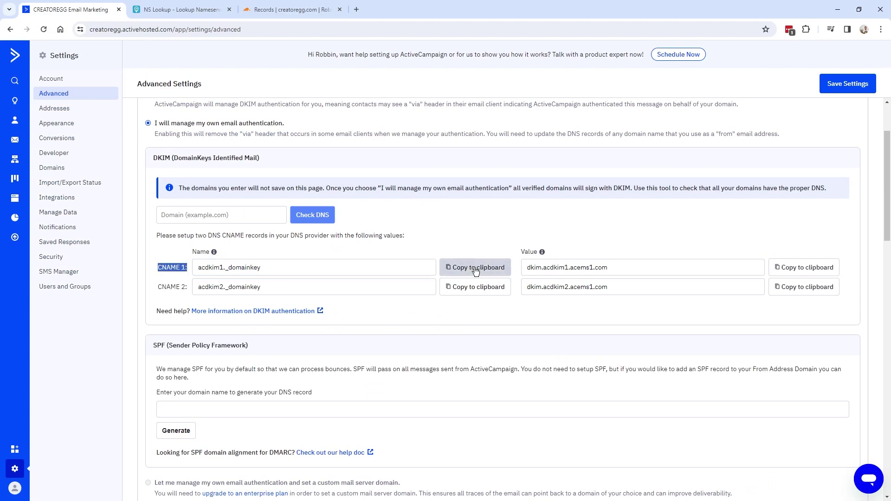
left_click(287, 11)
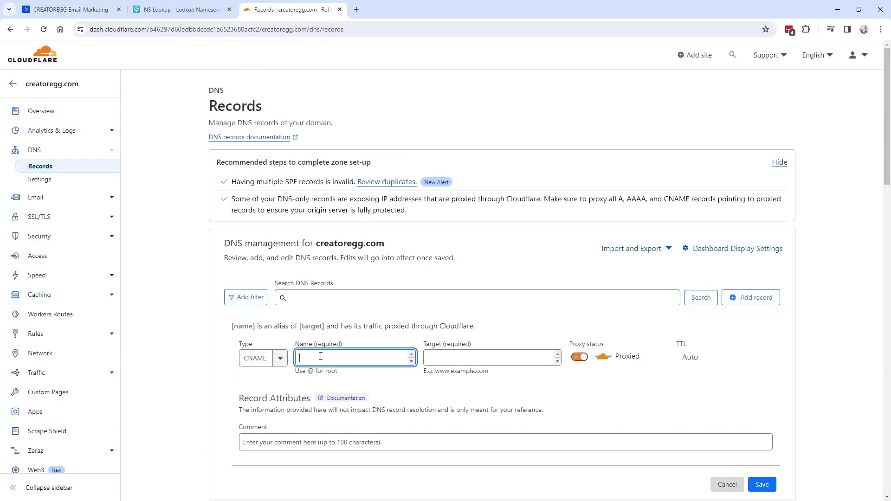
key("ctrl+v")
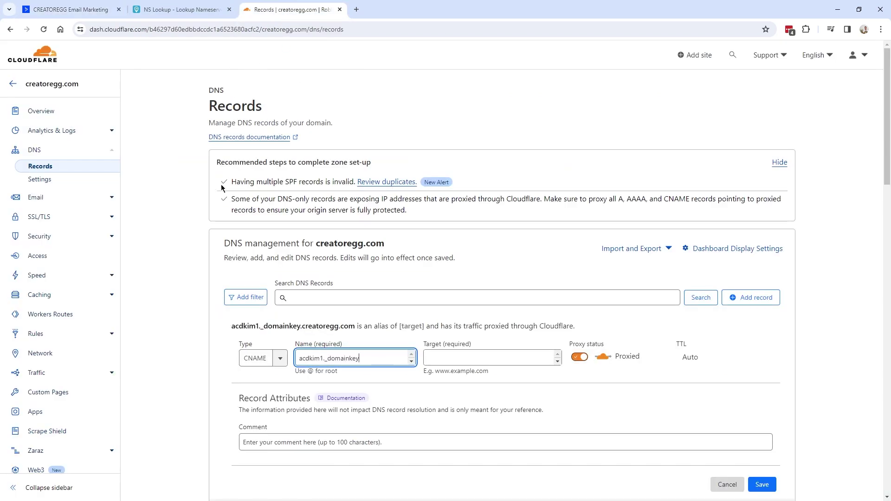
Step: Copy dkim.acdkim1.acems1.com into the Target and save the CNAME record
left_click(84, 14)
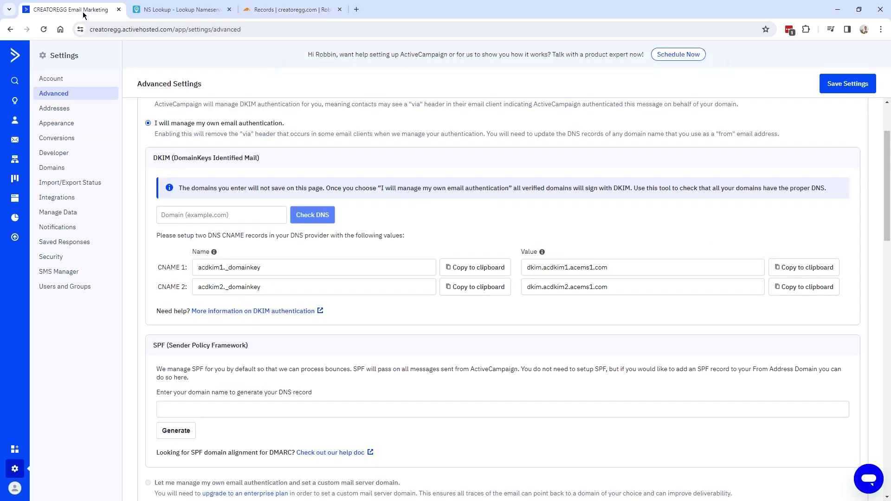
left_click(648, 272)
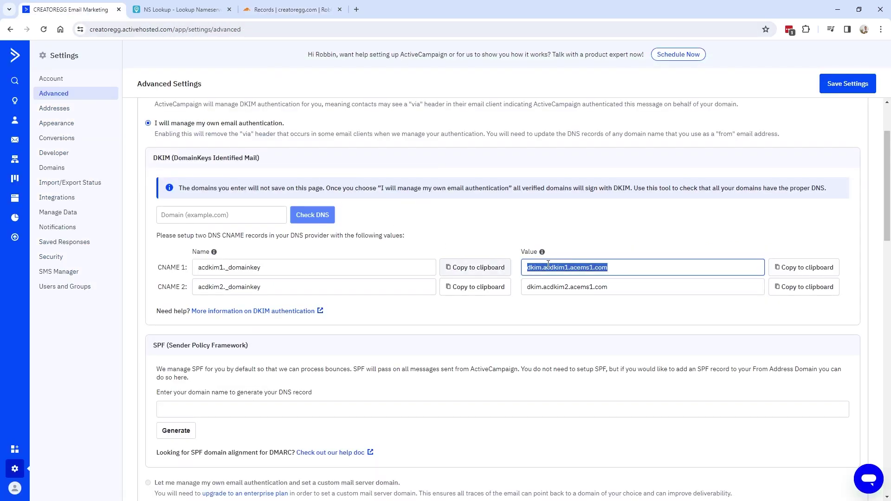
left_click(804, 272)
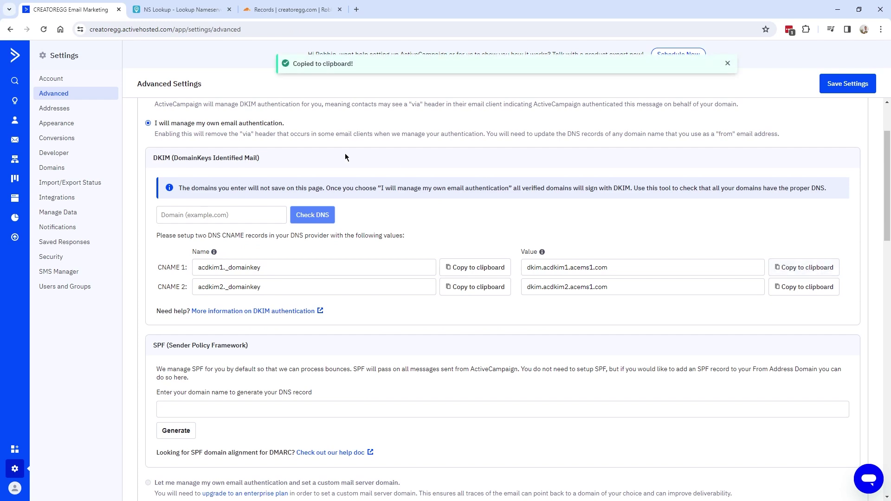
left_click(290, 9)
left_click(475, 356)
key("ctrl+v")
scroll(524, 359, "down", 2)
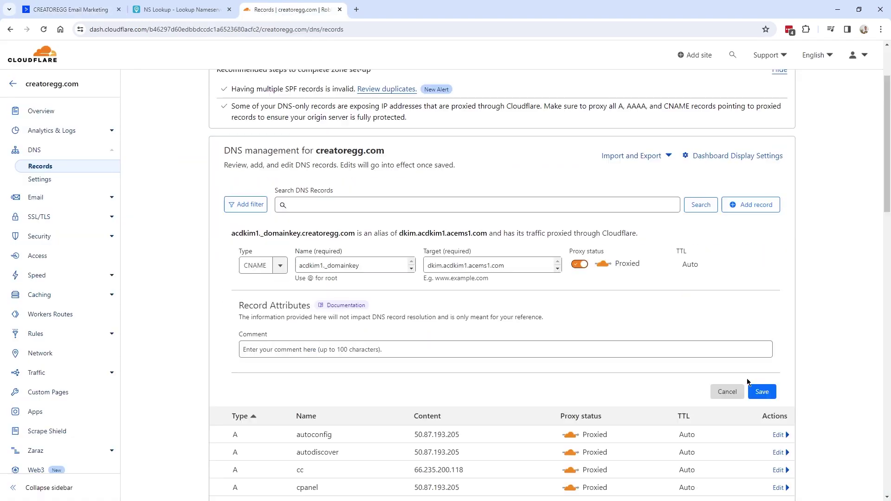
left_click(766, 393)
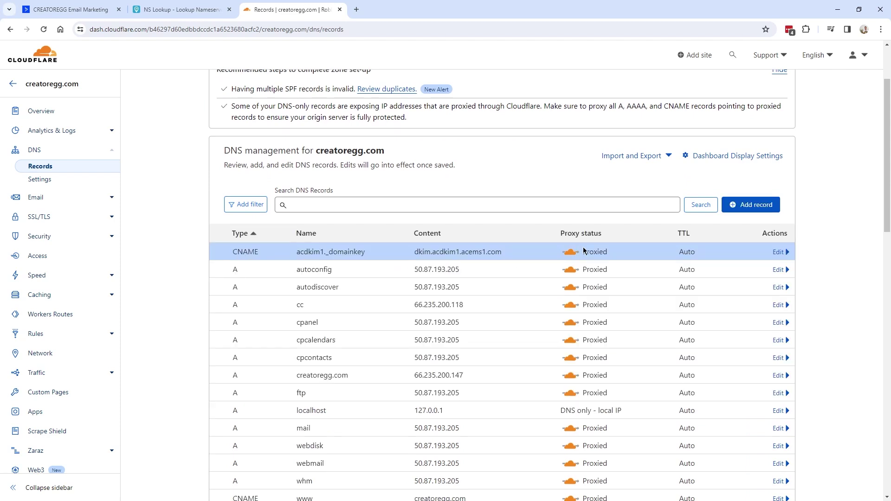
Step: Start a CNAME record named acdkim2._domainkey, copied from ActiveCampaign
left_click(74, 13)
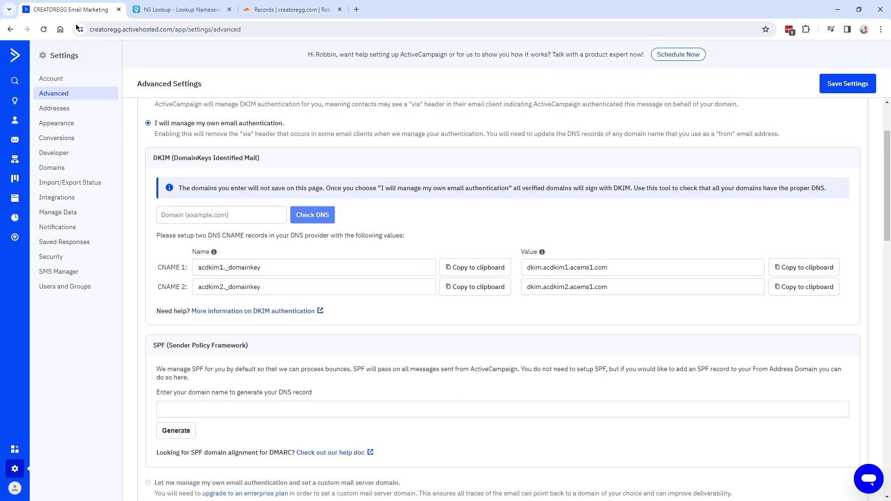
left_click_drag(159, 287, 188, 291)
left_click(472, 292)
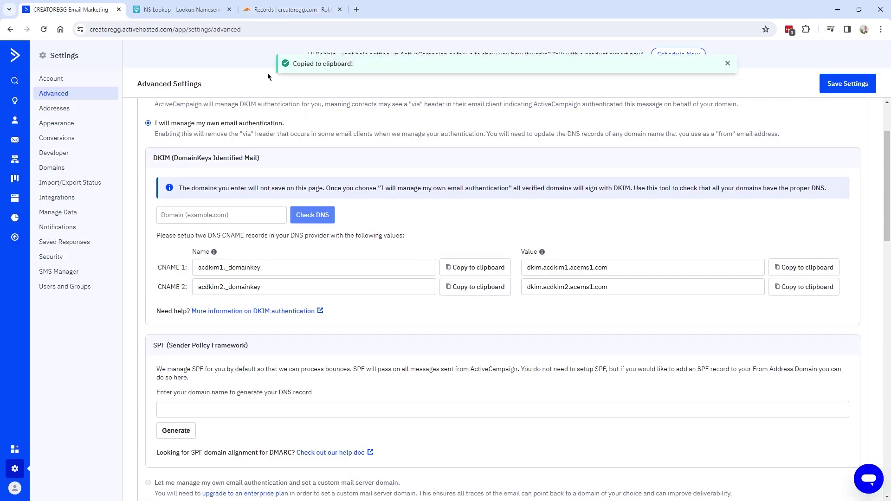
left_click(284, 11)
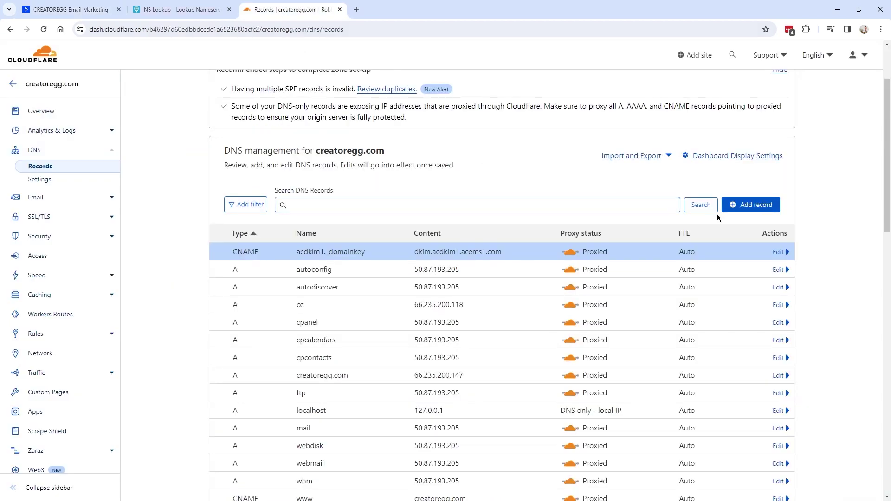
left_click(753, 211)
left_click(258, 266)
type("cna")
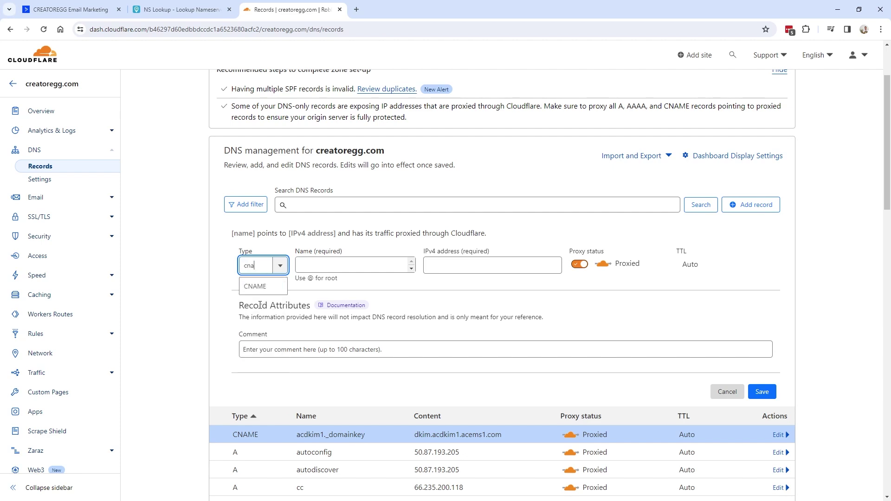
left_click(310, 261)
key("ctrl+v")
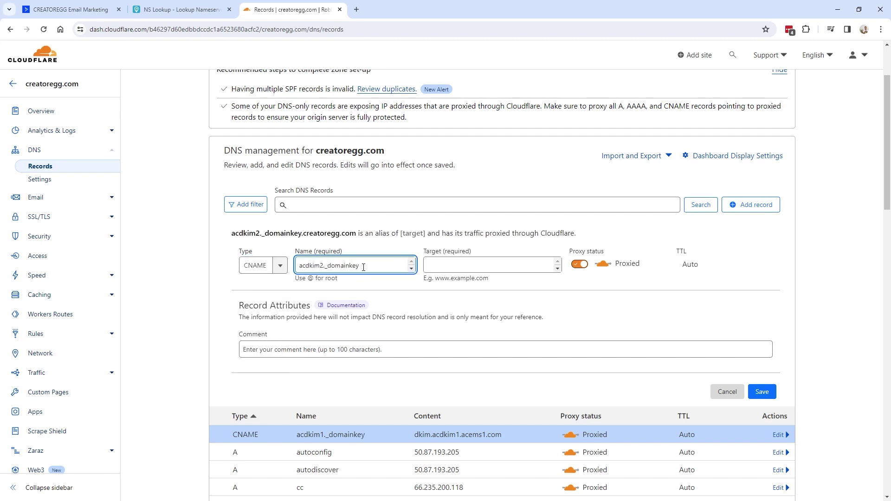
Step: Set its target to dkim.acdkim2.acems1.com, copied from ActiveCampaign, and save the record
left_click(91, 13)
left_click_drag(617, 287, 525, 287)
left_click(803, 288)
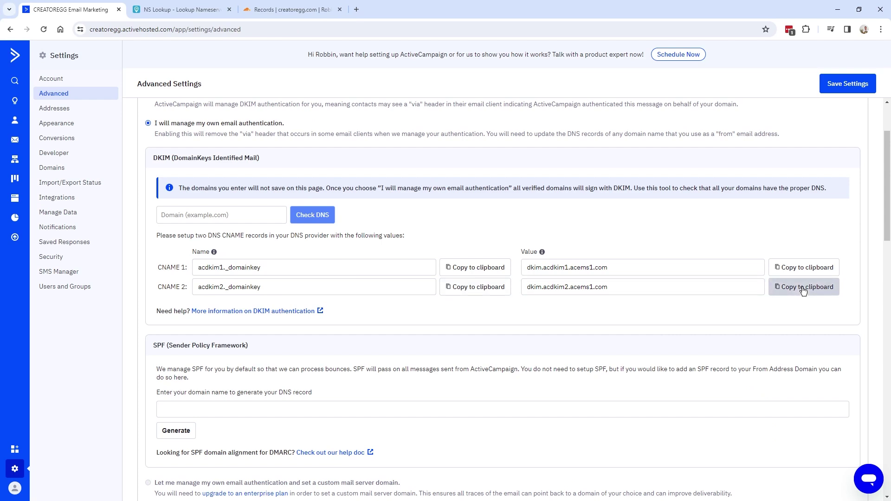
left_click(288, 9)
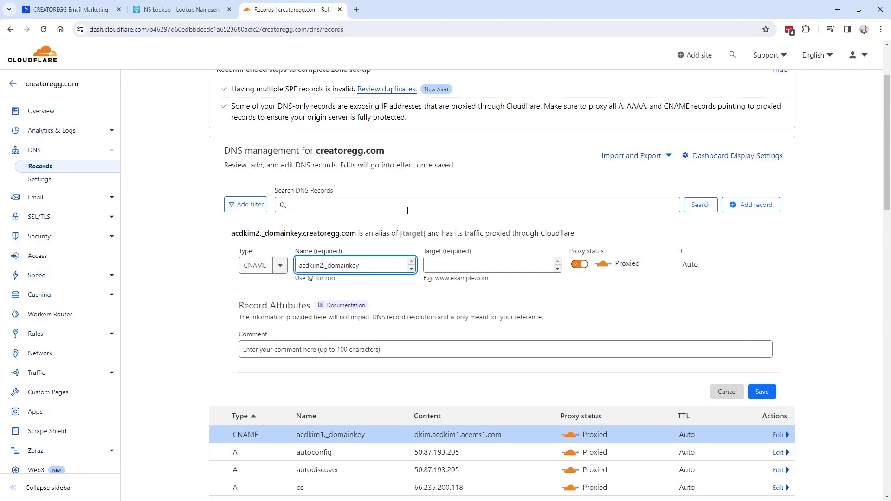
left_click(450, 265)
key("ctrl+v")
key("shift+Left")
key("shift+Left")
key("shift+Left")
key("shift+Left")
key("shift+Left")
key("shift+Left")
key("shift+Left")
key("shift+Left")
key("shift+Left")
key("shift+Left")
key("shift+Left")
key("shift+Left")
key("ctrl+a")
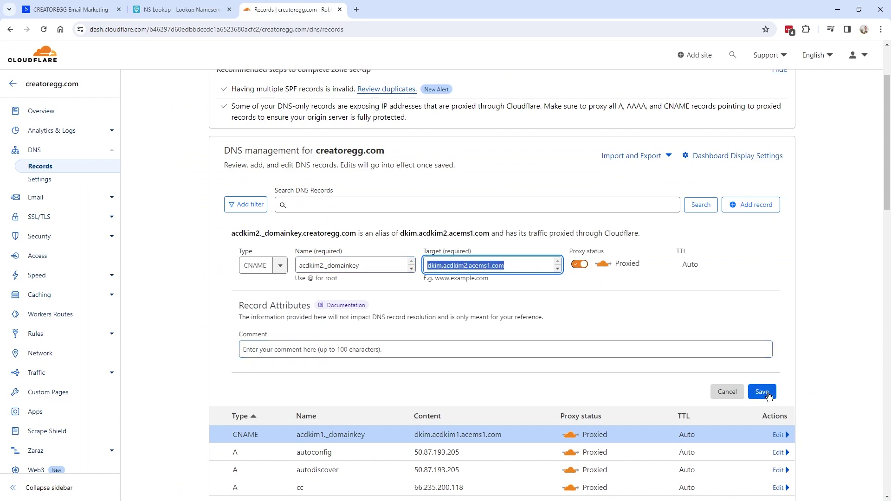
left_click_drag(762, 392, 502, 266)
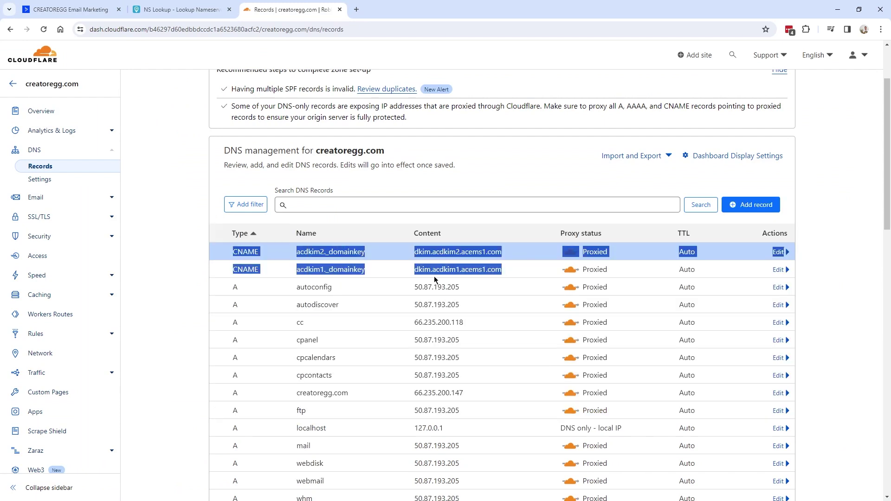
left_click(274, 255)
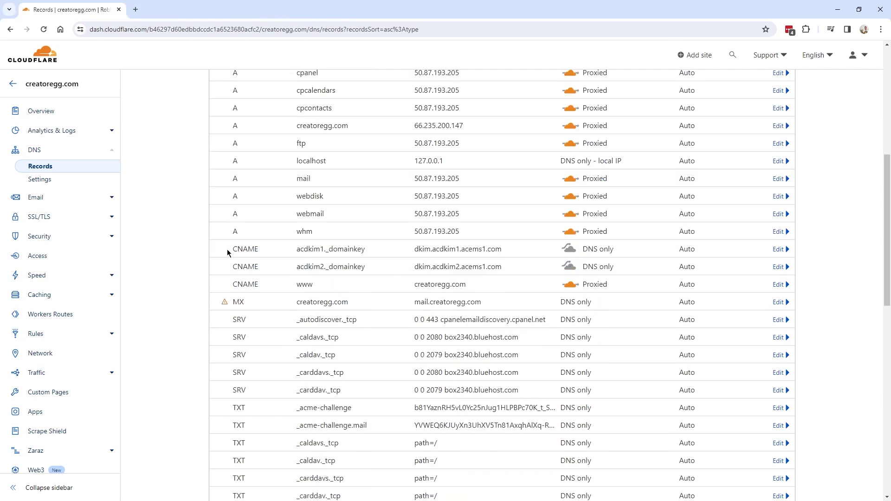
Step: Keep the acdkim1 and acdkim2 records DNS only, cancelling the edit unsaved, then return to ActiveCampaign
left_click_drag(227, 249, 604, 251)
left_click_drag(622, 252, 590, 250)
left_click(611, 250)
left_click(779, 249)
scroll(588, 218, "down", 1)
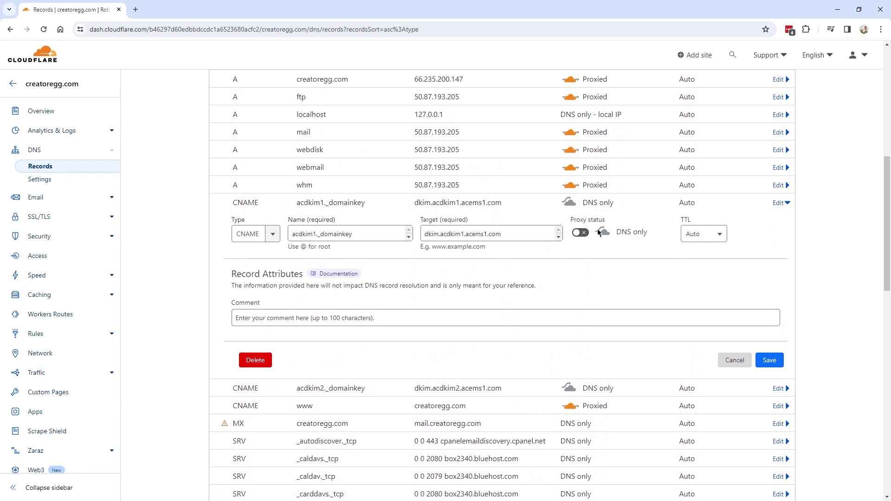
left_click_drag(618, 231, 646, 231)
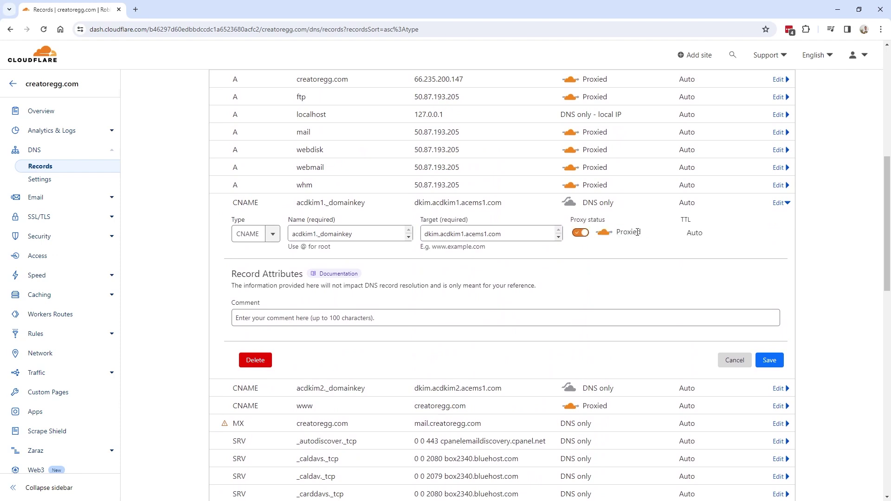
left_click(580, 233)
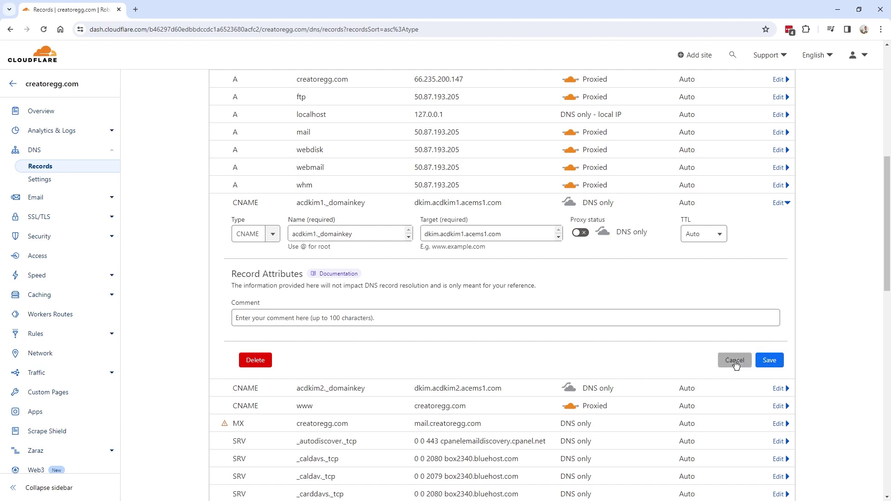
left_click(734, 360)
triple_click(617, 225)
left_click_drag(619, 224, 584, 221)
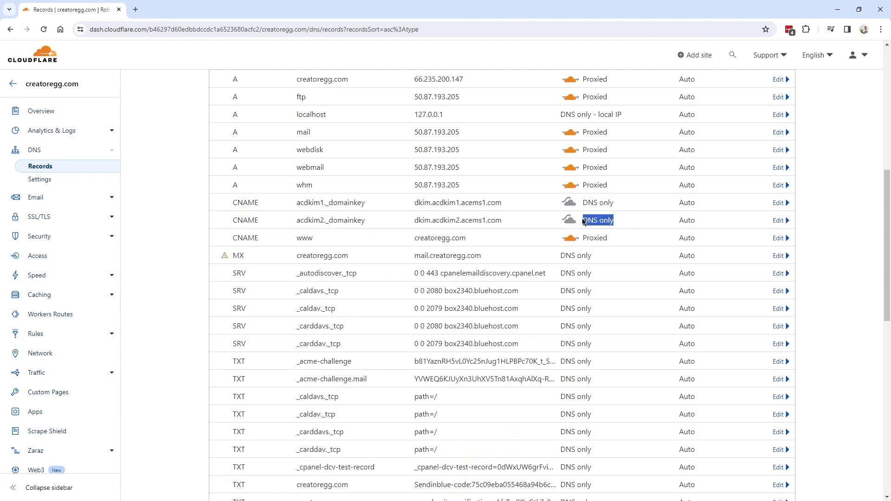
key("ctrl+Tab")
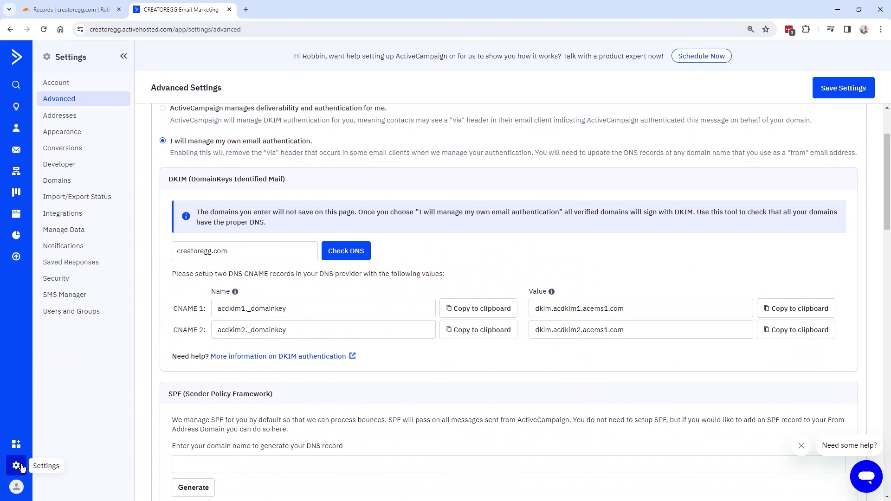
Step: Run Check DNS for creatoregg.com and confirm the DNS is set up correctly
triple_click(244, 254)
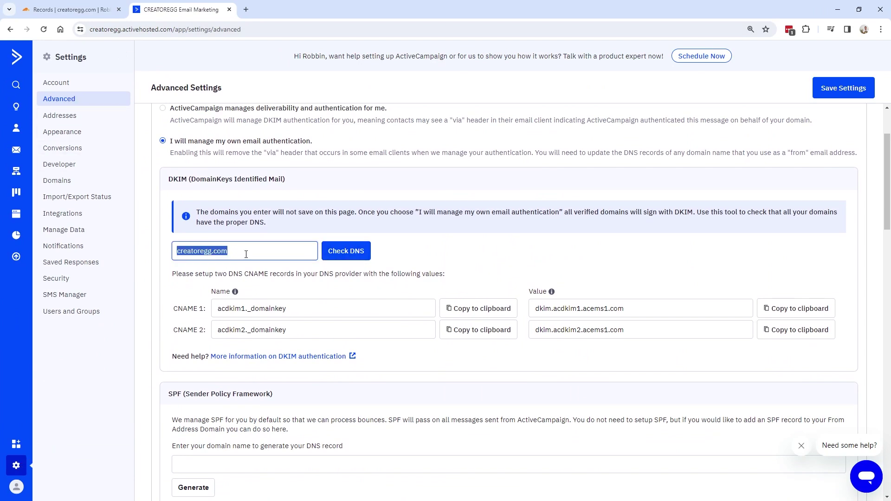
left_click(353, 256)
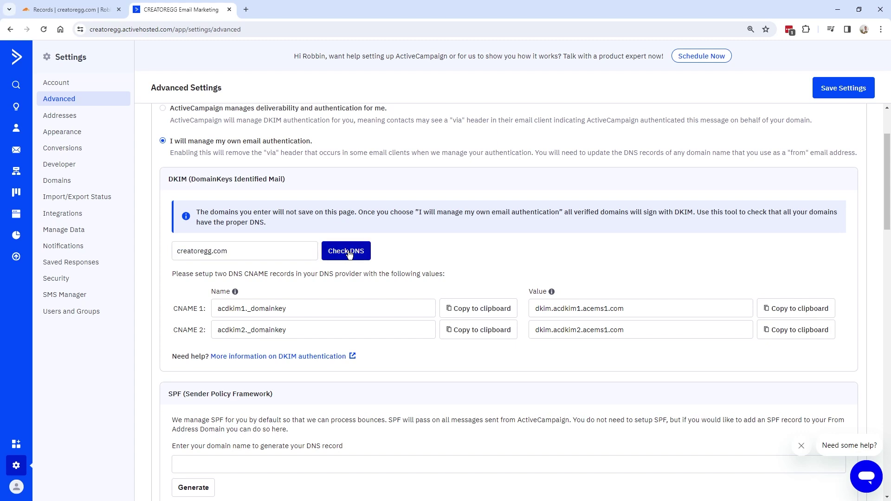
triple_click(424, 68)
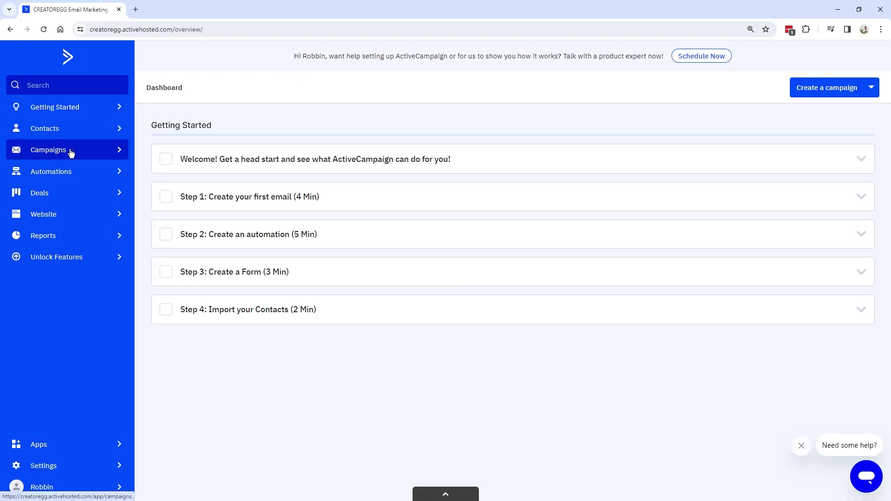
Step: Start a new Standard campaign with the subject 'DKIM TEST'
left_click(74, 153)
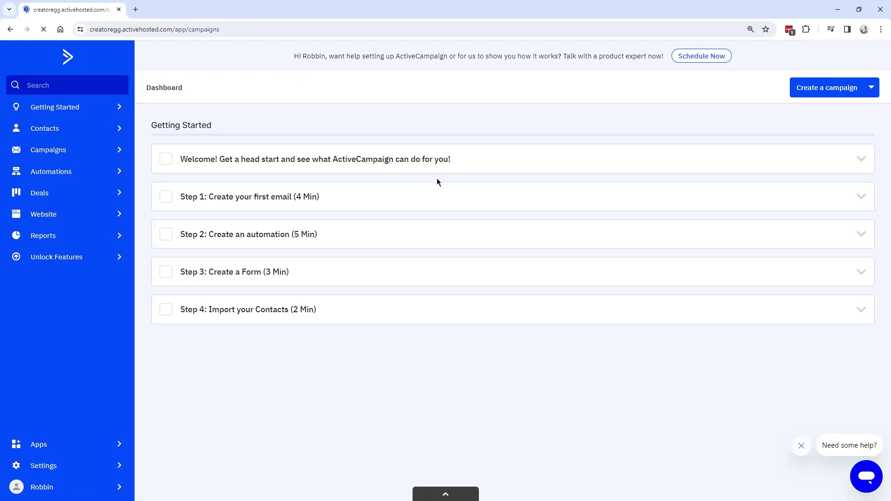
left_click(833, 88)
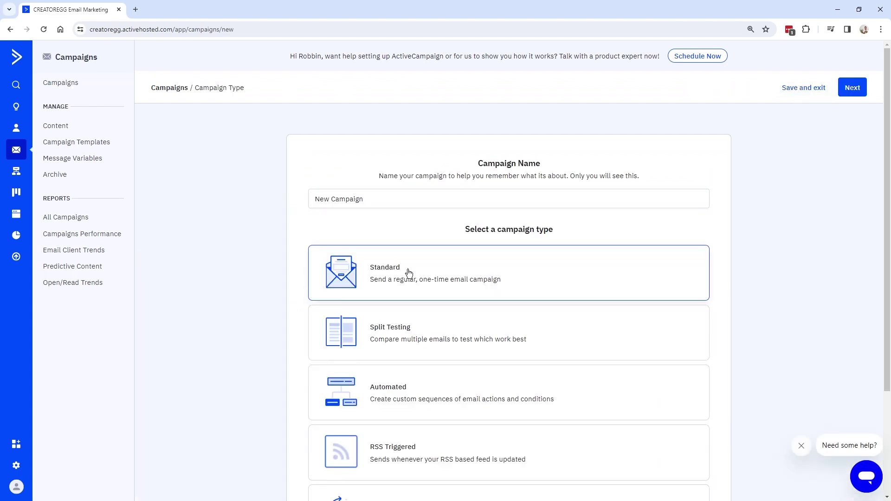
left_click(855, 89)
left_click_drag(353, 176, 265, 180)
left_click(342, 222)
scroll(503, 297, "down", 4)
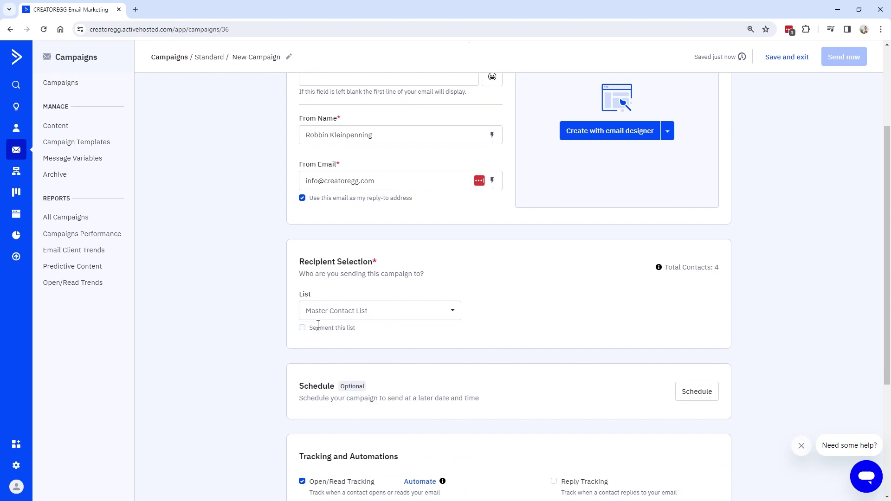
scroll(302, 285, "up", 5)
Step: Design the email with the Email B template and send the campaign now
left_click(624, 274)
mouse_move(306, 259)
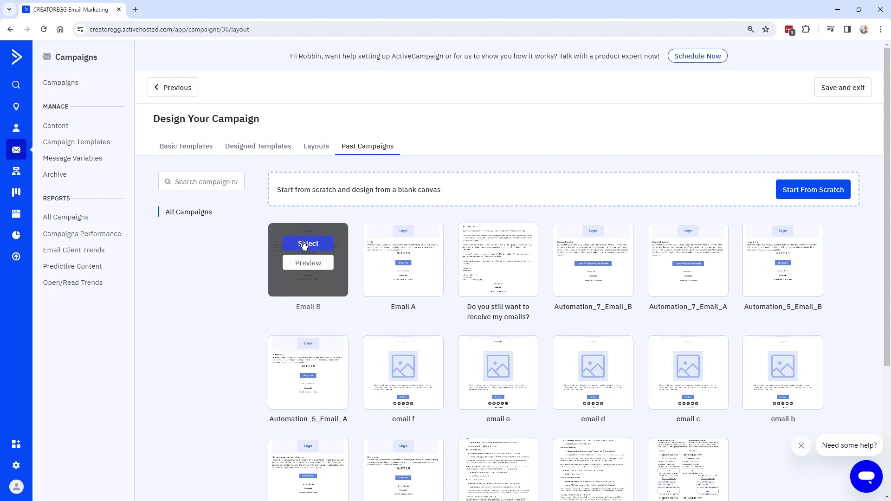
left_click(308, 240)
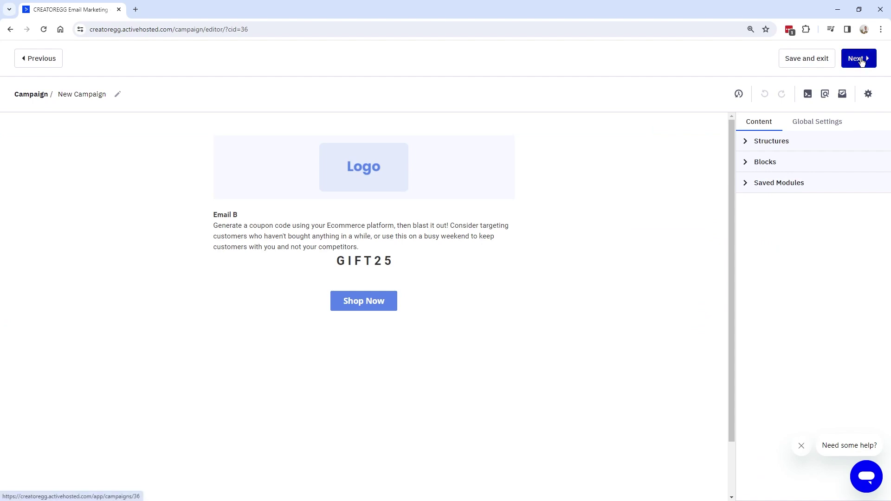
left_click(845, 58)
left_click(844, 88)
triple_click(529, 272)
left_click(532, 281)
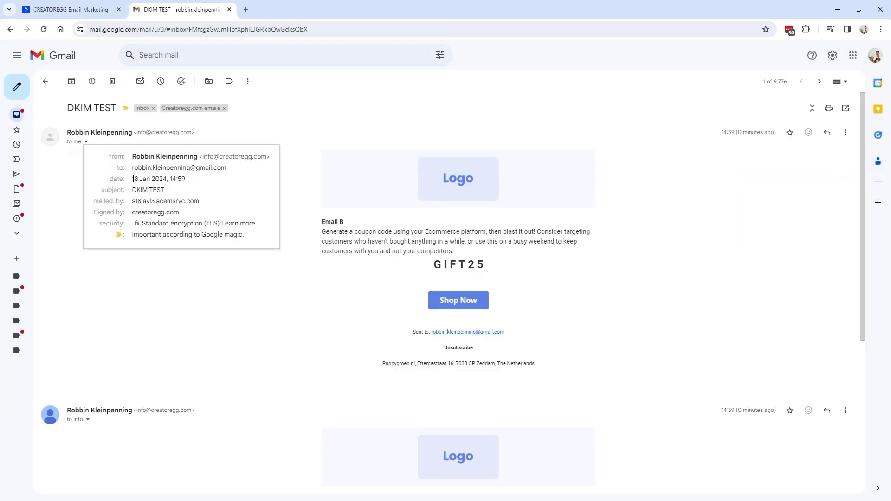
Step: Note DKIM TEST is signed by creatoregg.com, while the older Email A test shows s18.avl3.acemsrvc.com
left_click_drag(94, 212, 182, 215)
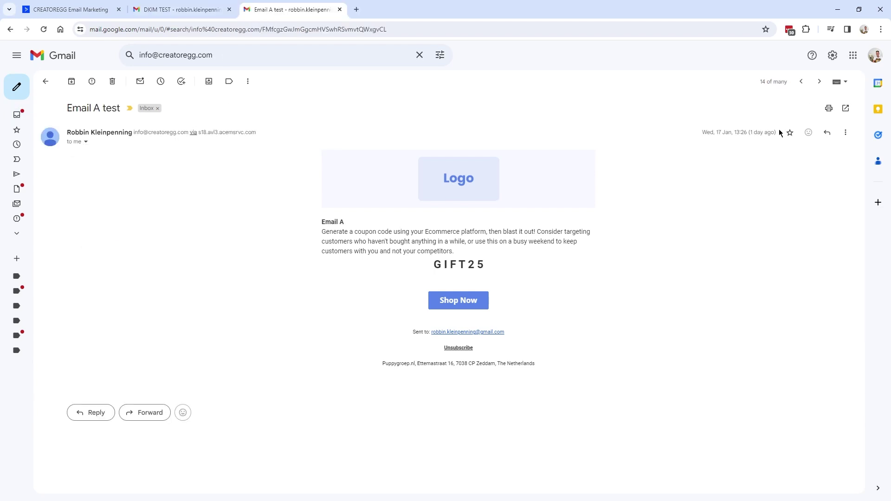
left_click_drag(778, 129, 748, 131)
left_click(86, 142)
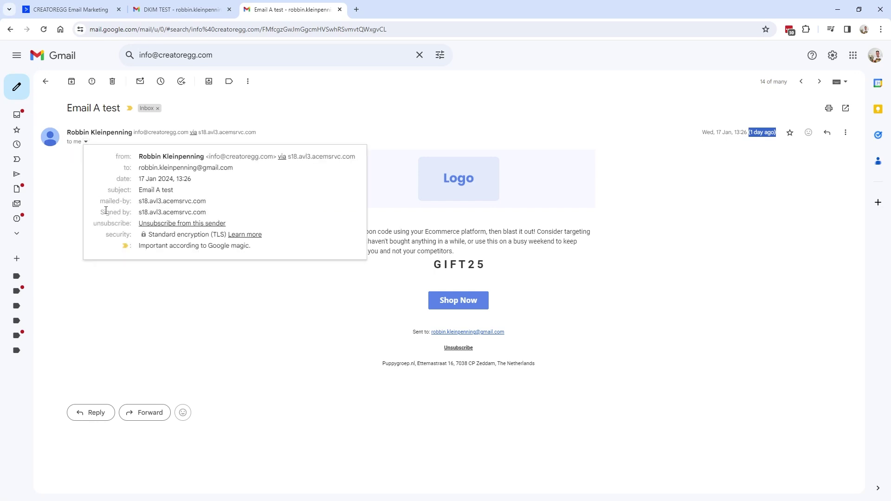
left_click_drag(101, 211, 211, 212)
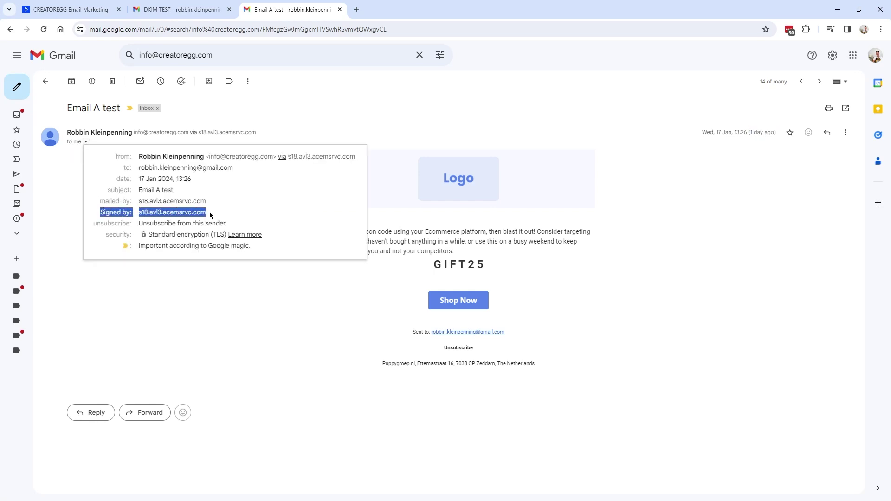
left_click(119, 214)
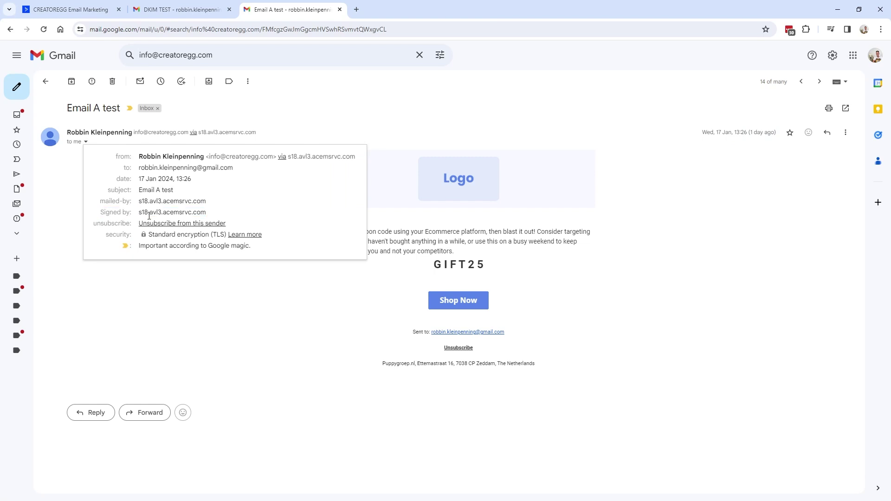
Step: Recheck the DKIM TEST sender details for creatoregg.com, then find the help article's DMARC section
left_click(180, 10)
left_click(86, 142)
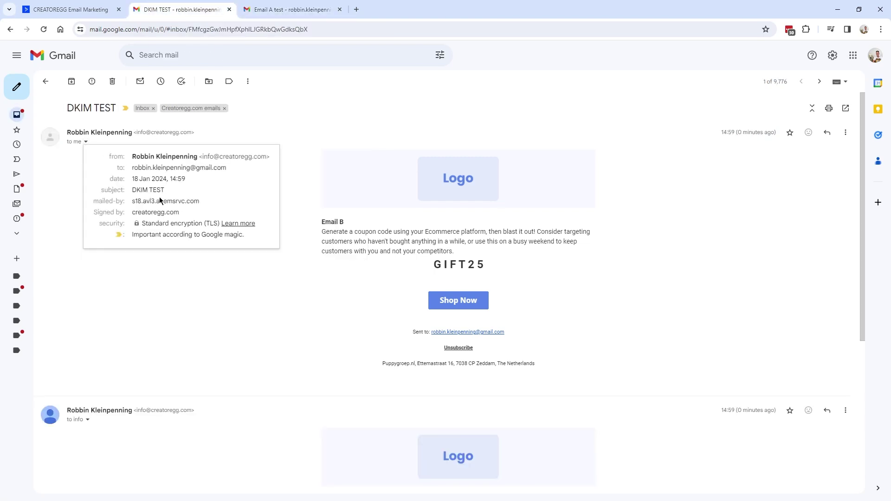
left_click_drag(96, 210, 188, 216)
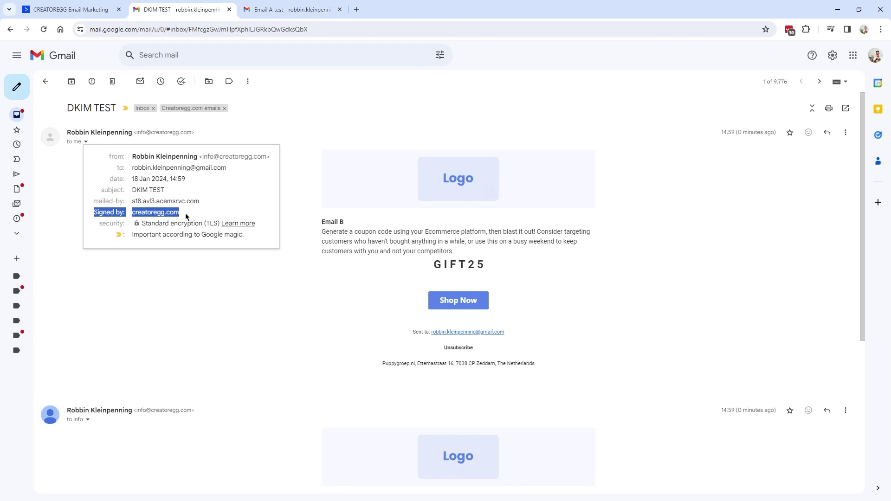
left_click(184, 218)
left_click_drag(178, 112, 230, 115)
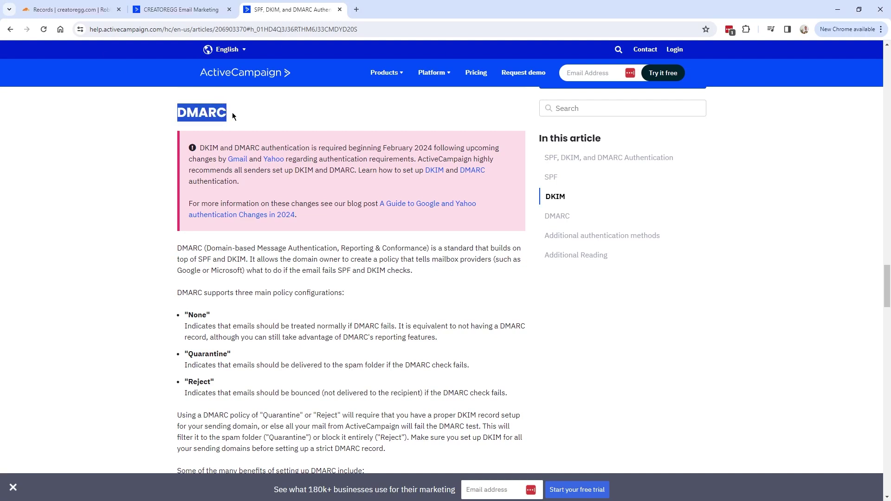
Step: Read the help article's recommended initial DMARC policy, then return to Cloudflare's creatoregg.com DNS Records
left_click(233, 116)
left_click(98, 29)
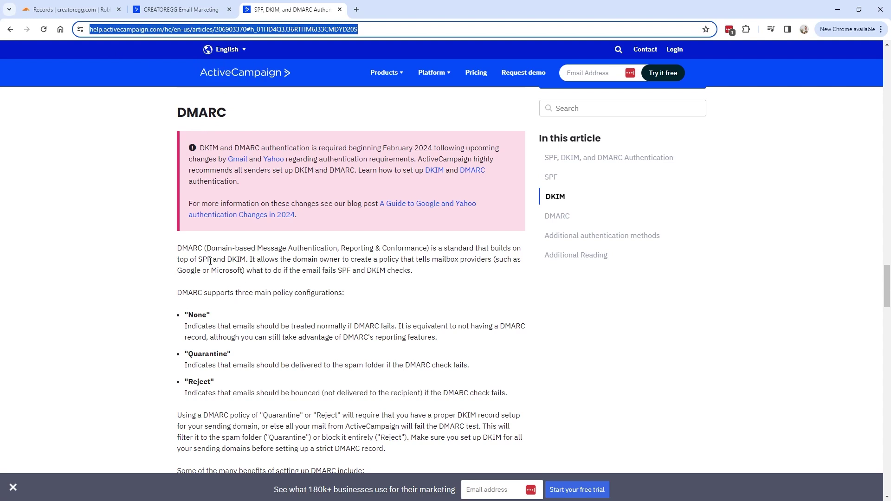
scroll(227, 289, "down", 8)
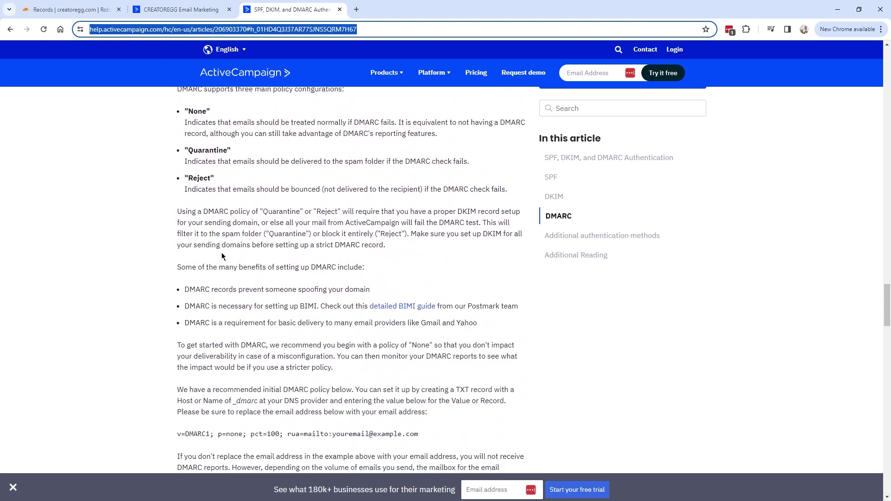
left_click_drag(180, 222, 493, 223)
left_click(372, 223)
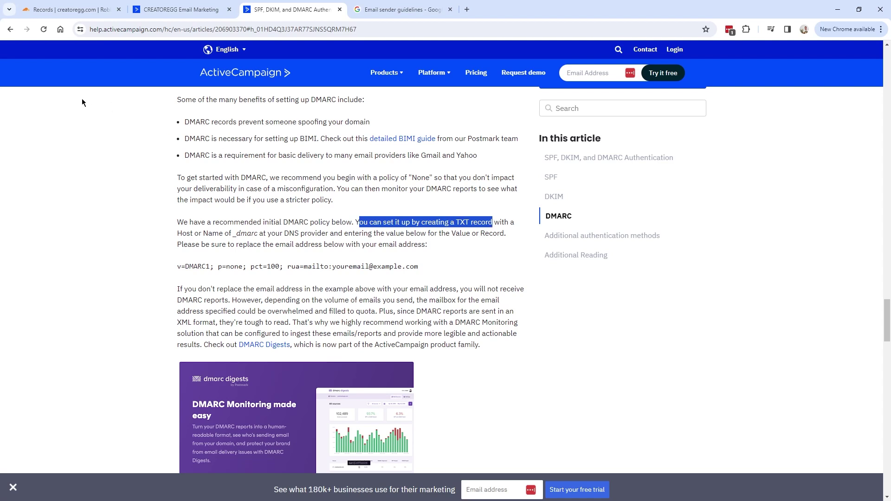
left_click(69, 10)
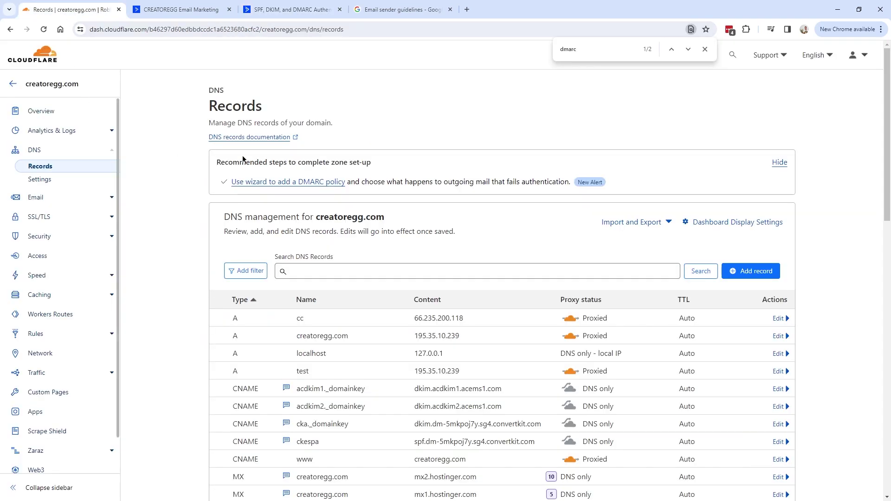
Step: Start a new DNS record for creatoregg.com with its type set to TXT
left_click(745, 271)
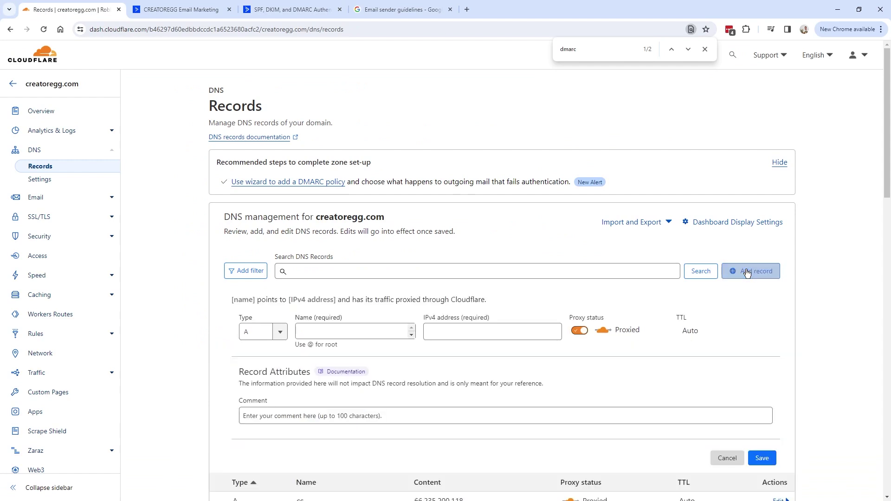
left_click(239, 320)
left_click(280, 334)
left_click_drag(282, 358, 279, 424)
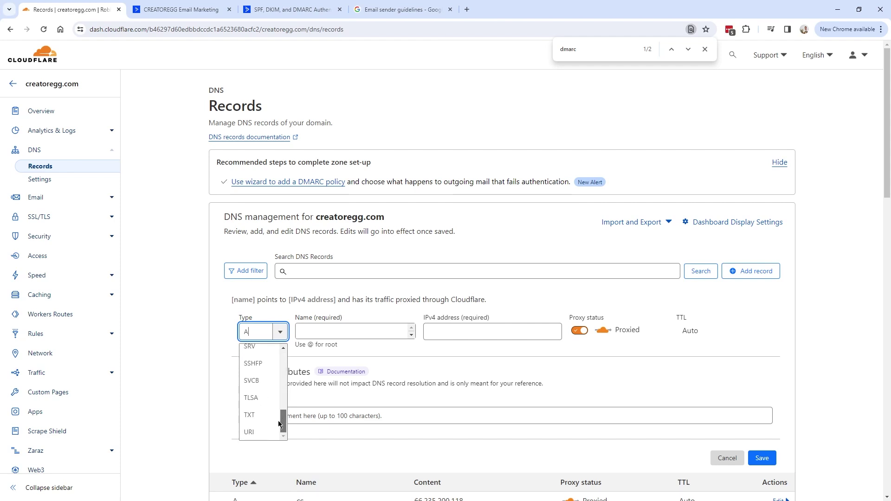
left_click(255, 418)
Step: Copy the _dmarc host name from the DMARC help article
left_click(307, 16)
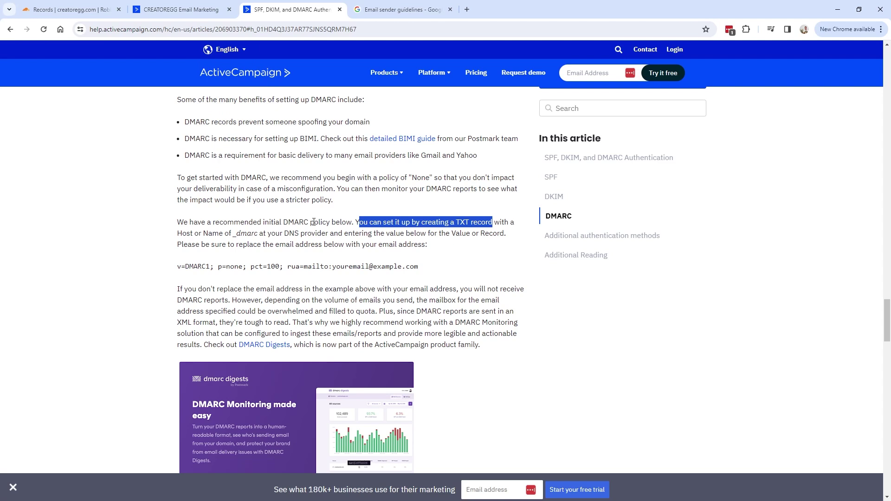
left_click_drag(356, 223, 517, 225)
left_click(241, 226)
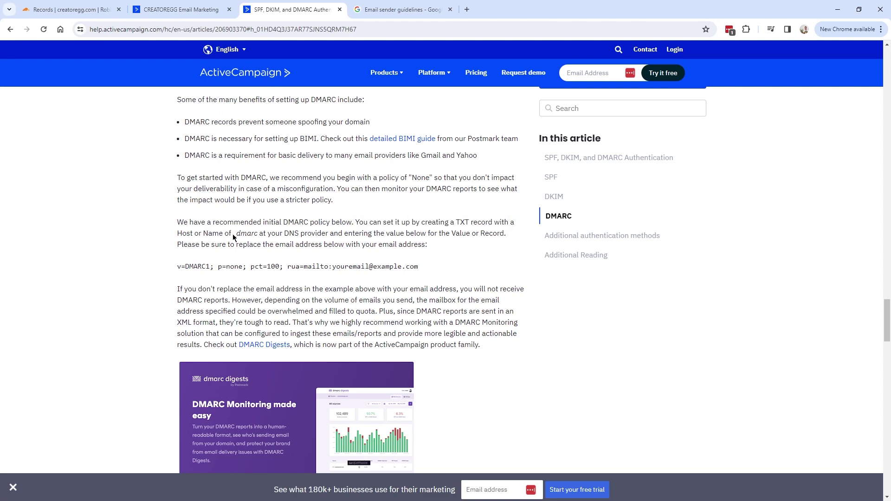
left_click_drag(234, 235, 258, 235)
key("ctrl+c")
left_click(77, 15)
Step: Name the TXT record _dmarc and copy the recommended DMARC policy value from the article
left_click(341, 332)
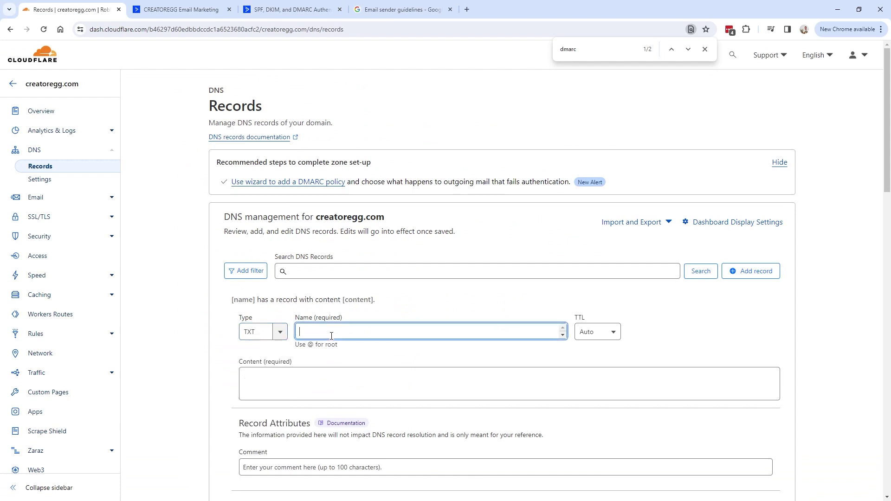
key("ctrl+v")
triple_click(264, 361)
left_click(294, 9)
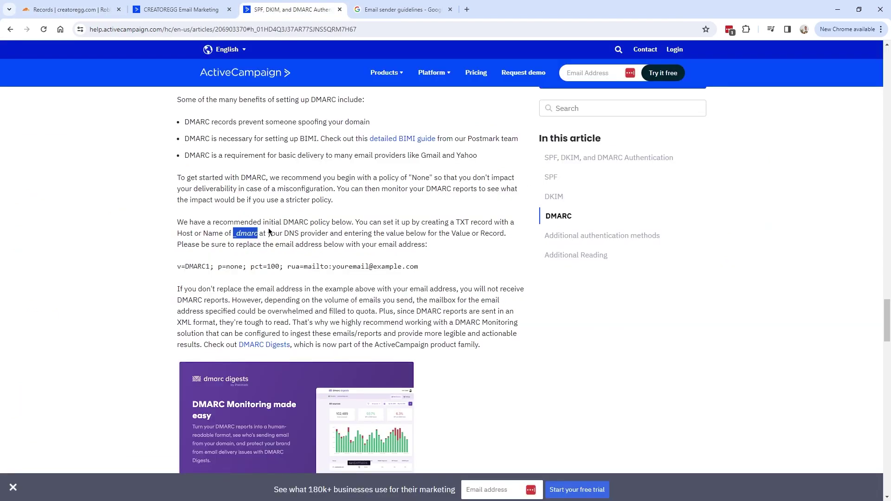
left_click_drag(177, 268, 422, 265)
key("ctrl+c")
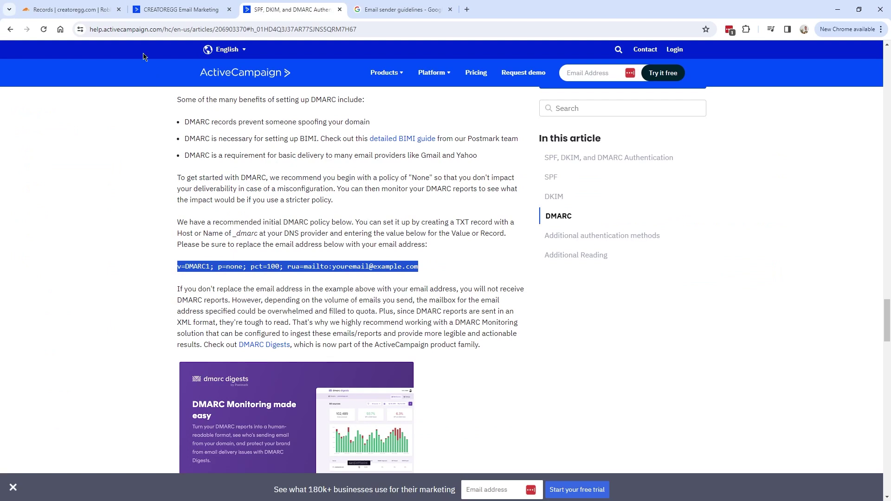
left_click(74, 11)
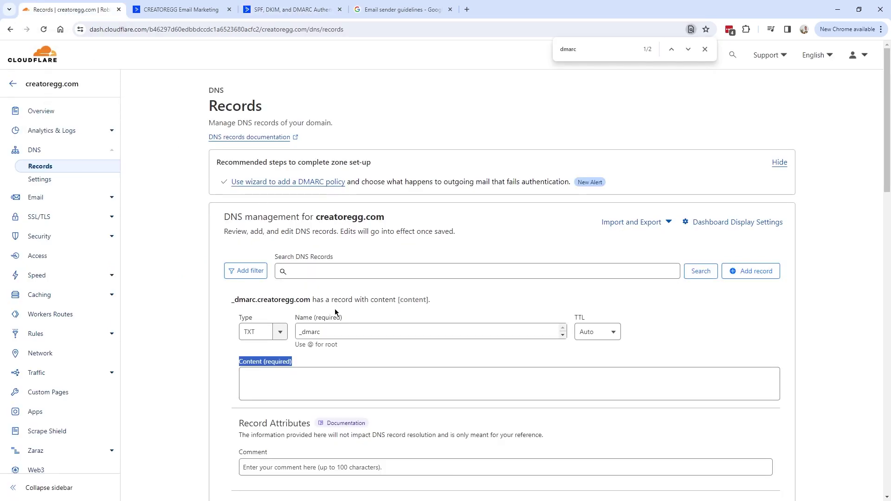
Step: Set Content to the v=DMARC1; p=none; pct=100 policy, replacing the example report address with the company mailbox
left_click(308, 383)
key("ctrl+v")
left_click_drag(456, 376, 367, 379)
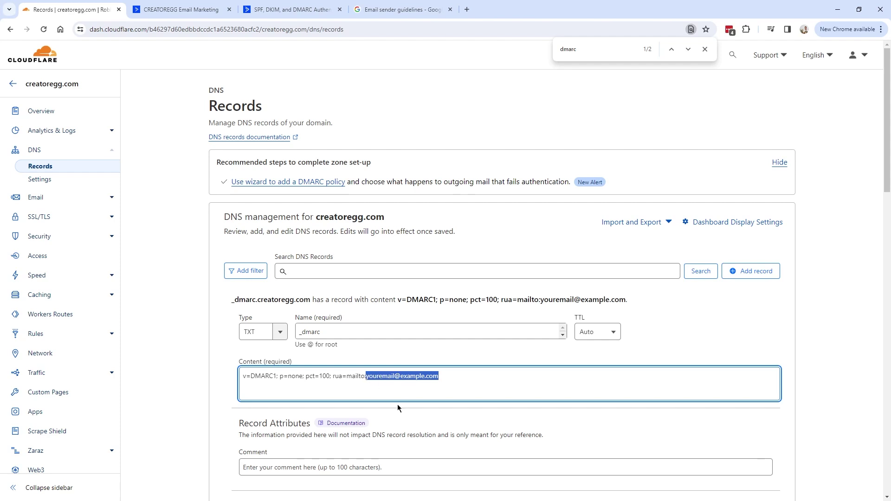
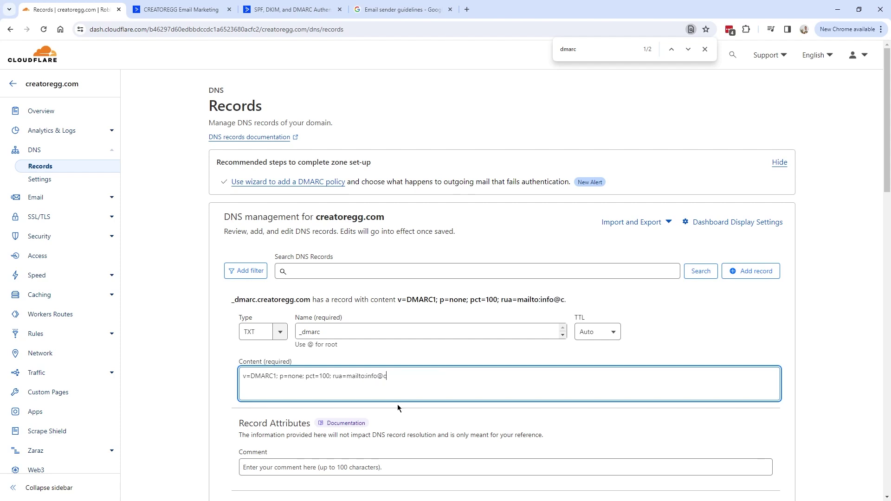
Step: Add a comment describing the _dmarc record
scroll(397, 408, "down", 1)
left_click(427, 420)
key("ctrl+v")
left_click_drag(427, 420, 218, 425)
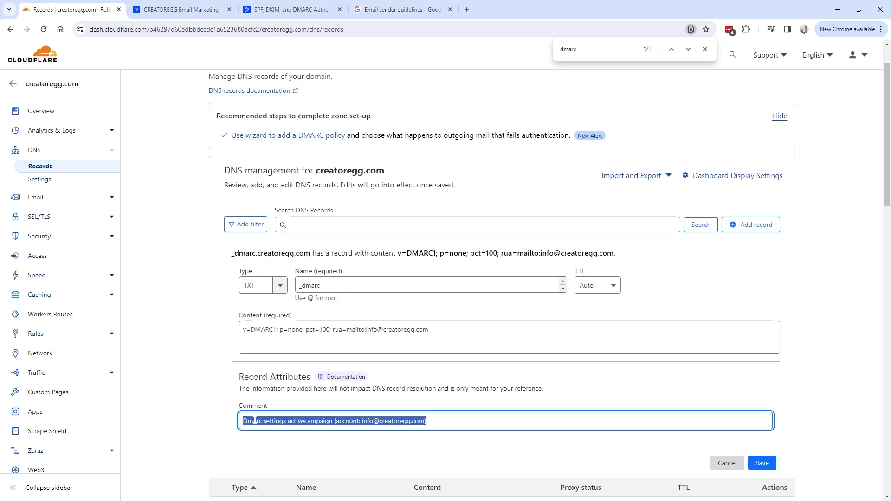
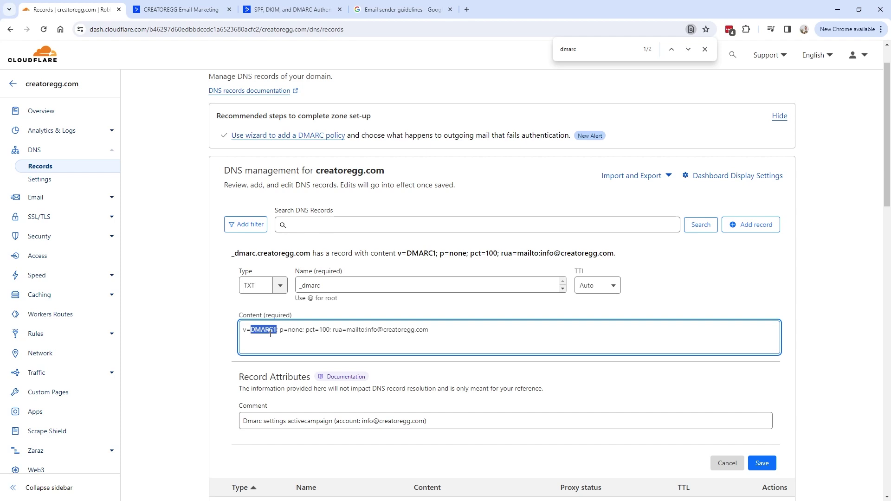
left_click(293, 334)
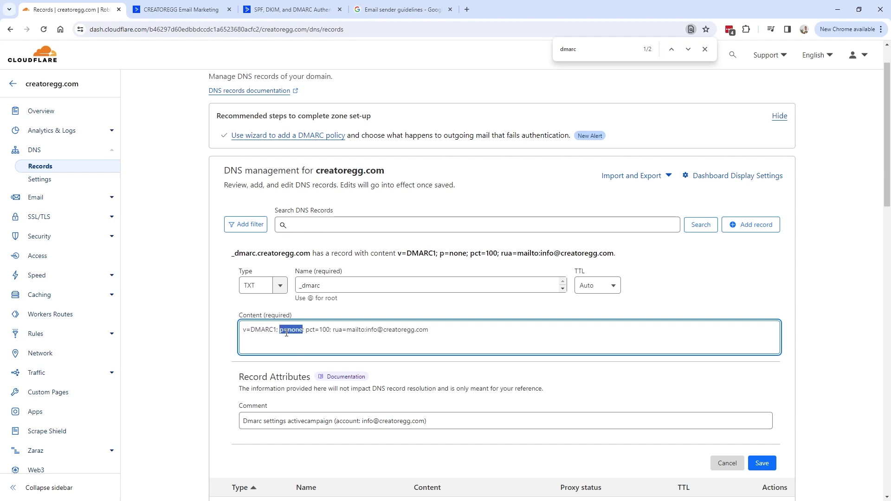
left_click_drag(279, 331, 303, 332)
left_click(303, 331)
left_click_drag(304, 330, 279, 330)
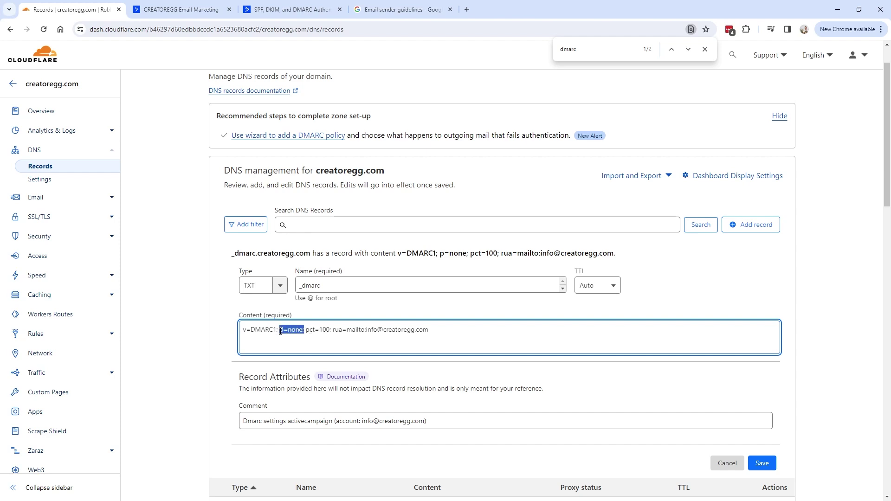
left_click(400, 13)
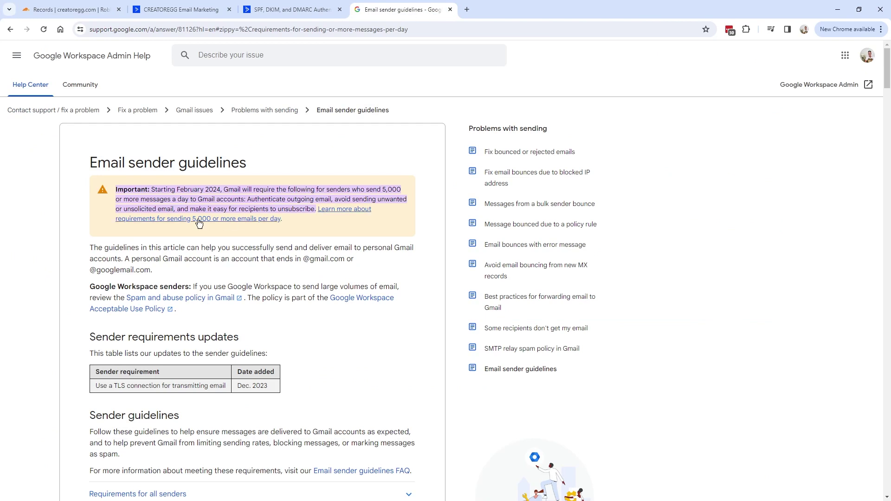
left_click_drag(98, 162, 259, 168)
left_click_drag(151, 190, 221, 190)
scroll(184, 200, "down", 9)
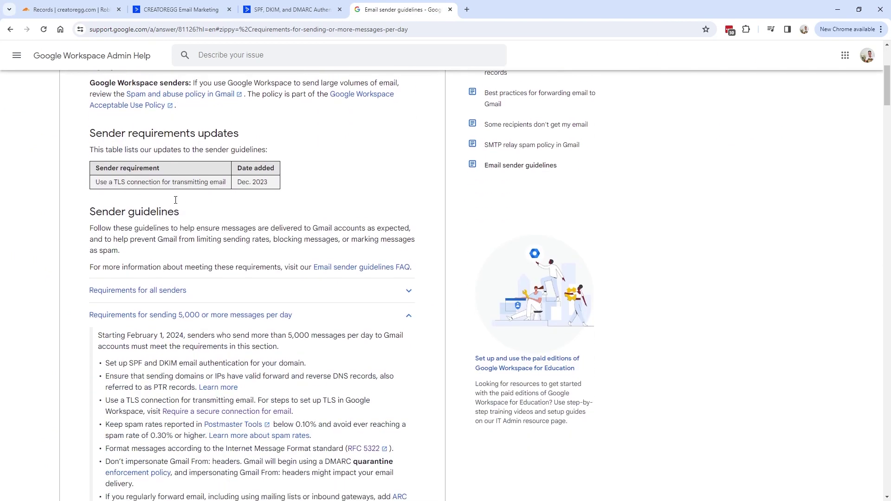
scroll(106, 285, "up", 1)
scroll(106, 284, "down", 1)
left_click_drag(106, 285, 318, 283)
left_click_drag(315, 283, 110, 283)
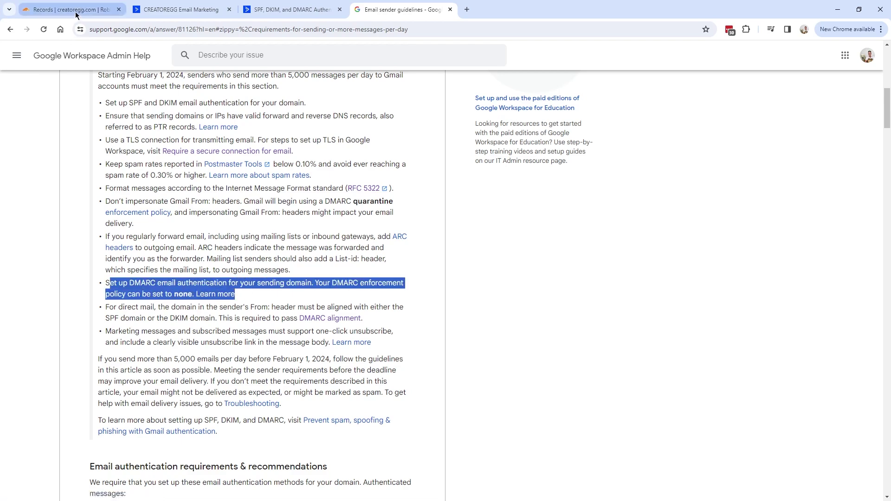
left_click(65, 9)
mouse_move(306, 334)
left_mouse_down()
mouse_move(329, 329)
mouse_move(283, 329)
mouse_move(307, 331)
left_mouse_up()
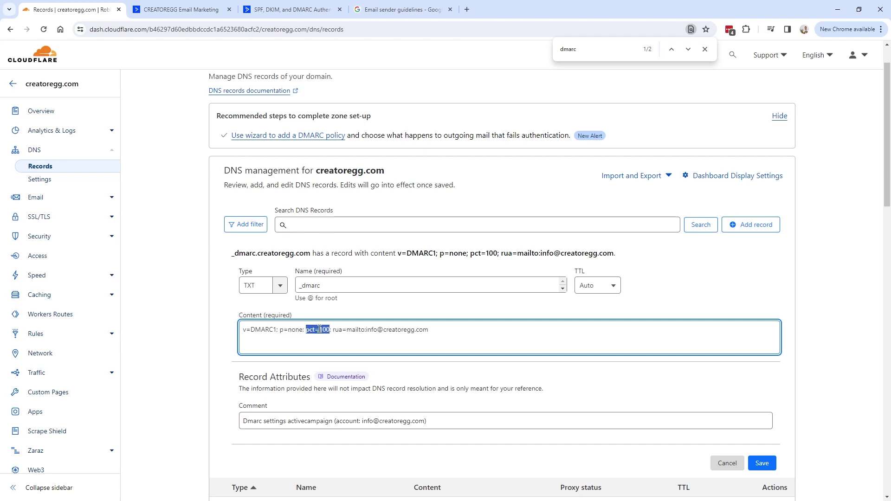
Step: Restore the accidentally deleted rua reporting address in the DMARC record content
mouse_move(334, 331)
left_mouse_down()
mouse_move(436, 330)
mouse_move(333, 328)
left_mouse_up()
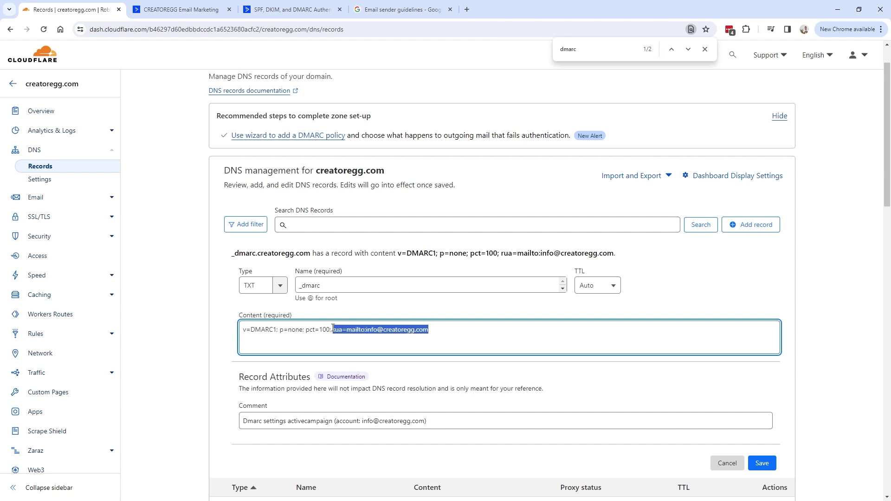
key("BackSpace")
key("ctrl+z")
left_click_drag(455, 332, 334, 330)
left_click(436, 338)
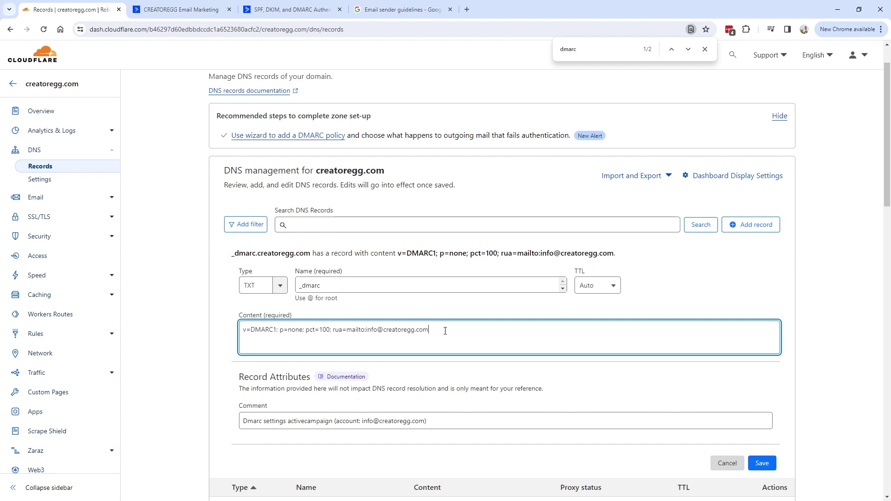
Step: Review the DMARC summary line and the record's rua reporting mailbox part
left_click_drag(407, 253, 433, 254)
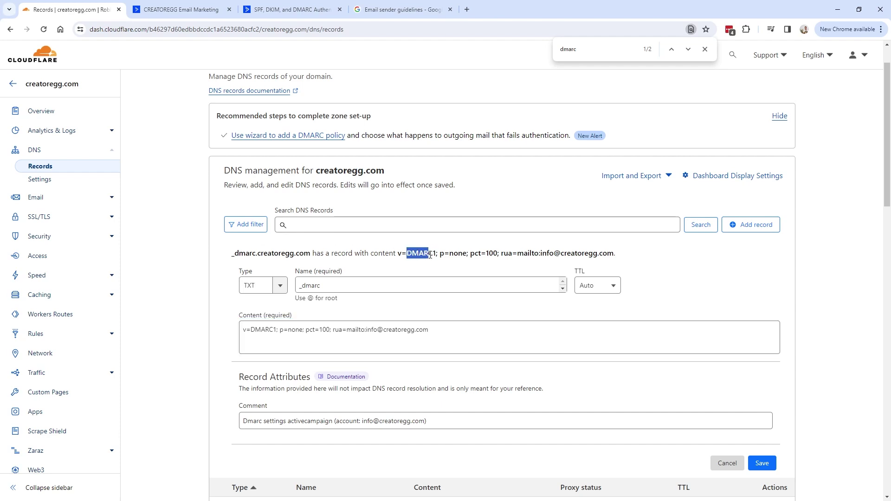
left_click_drag(453, 330, 365, 330)
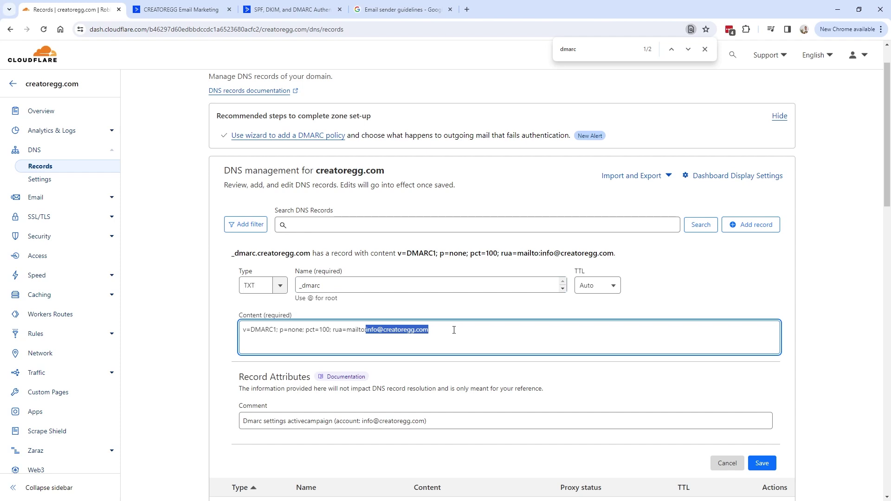
left_click_drag(456, 330, 333, 330)
scroll(459, 300, "down", 2)
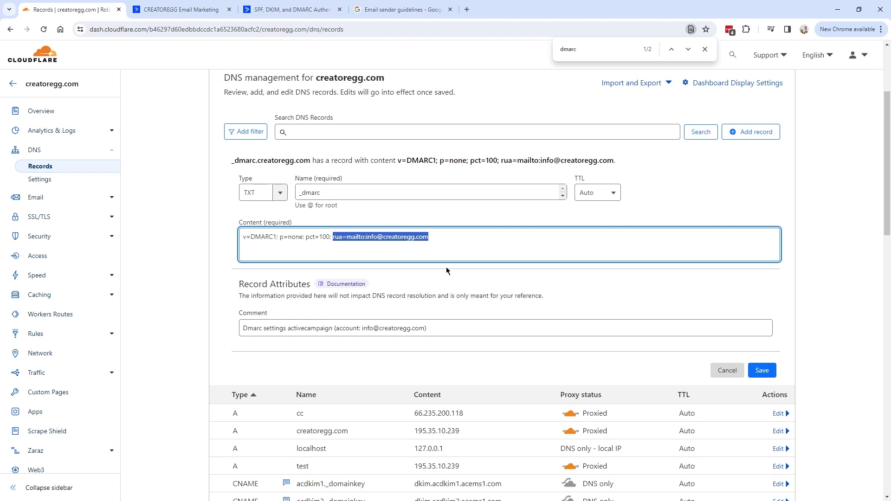
left_click(393, 239)
Step: Bring up ActiveCampaign's DMARC help section and highlight the note on XML DMARC reports
scroll(404, 246, "up", 1)
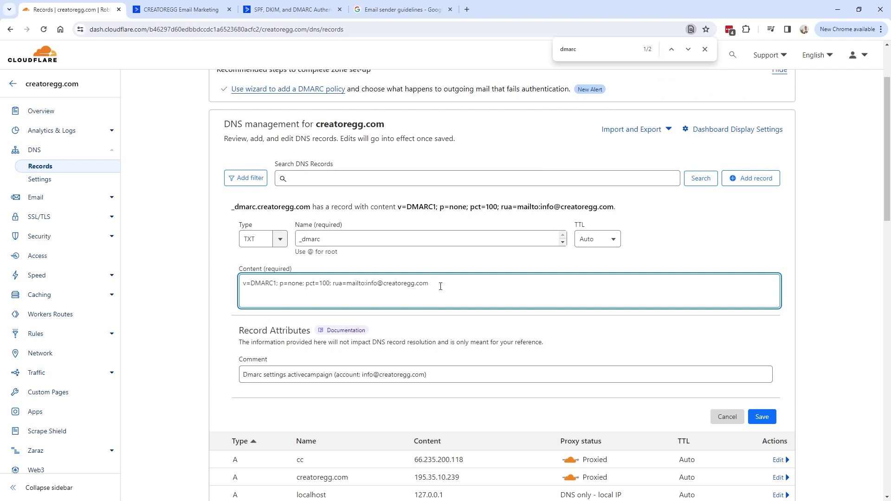
scroll(441, 287, "up", 1)
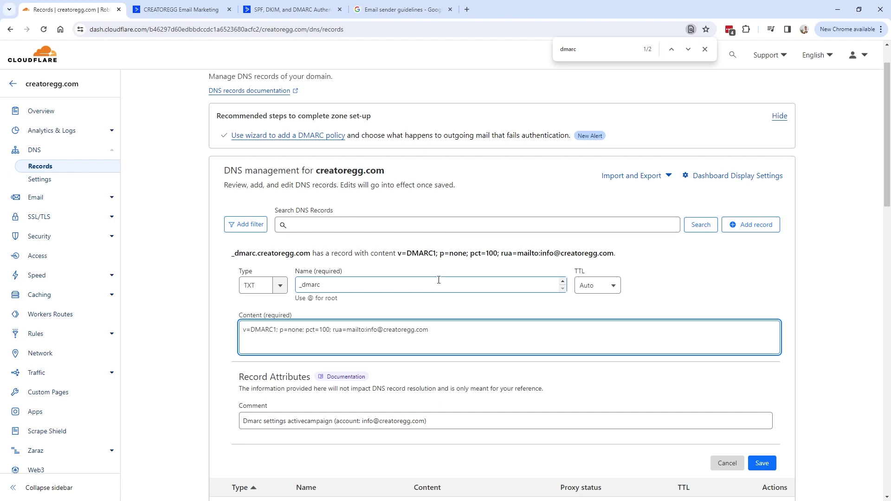
scroll(438, 279, "down", 1)
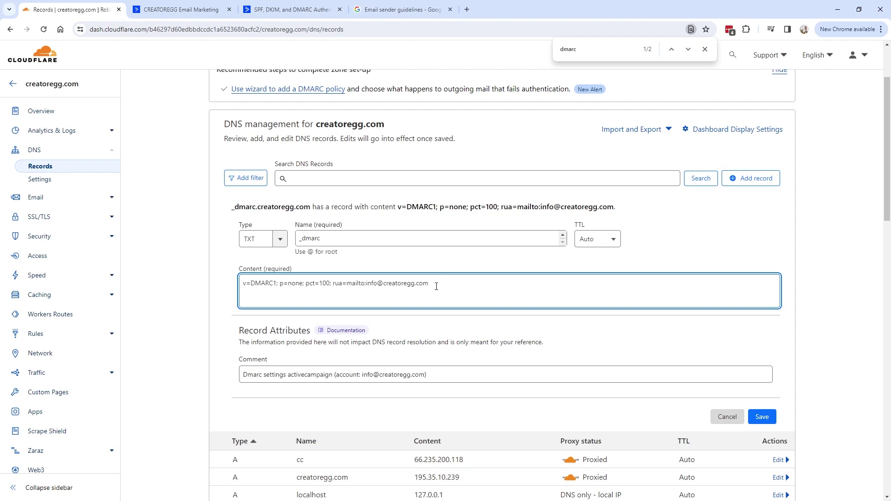
key("ctrl+3")
left_click_drag(418, 173, 297, 184)
Step: Open the recommended DMARC Digests link from the help article in a new tab
triple_click(205, 205)
left_click(206, 206)
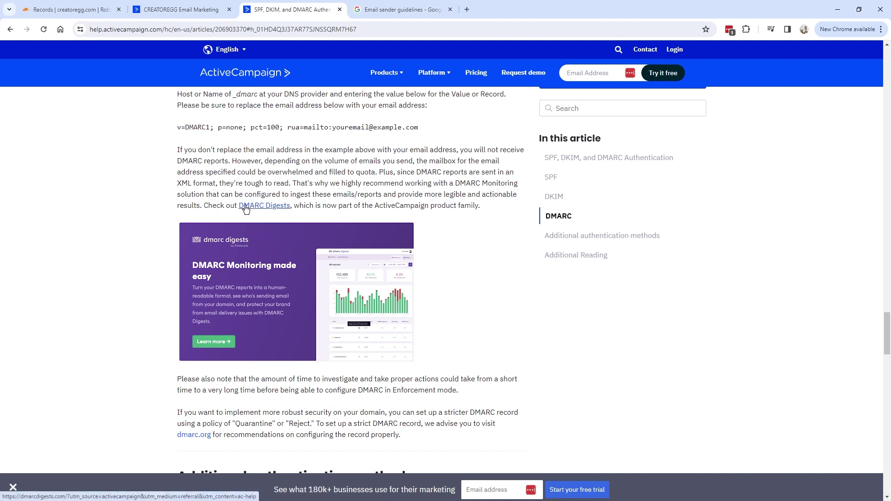
right_click(286, 210)
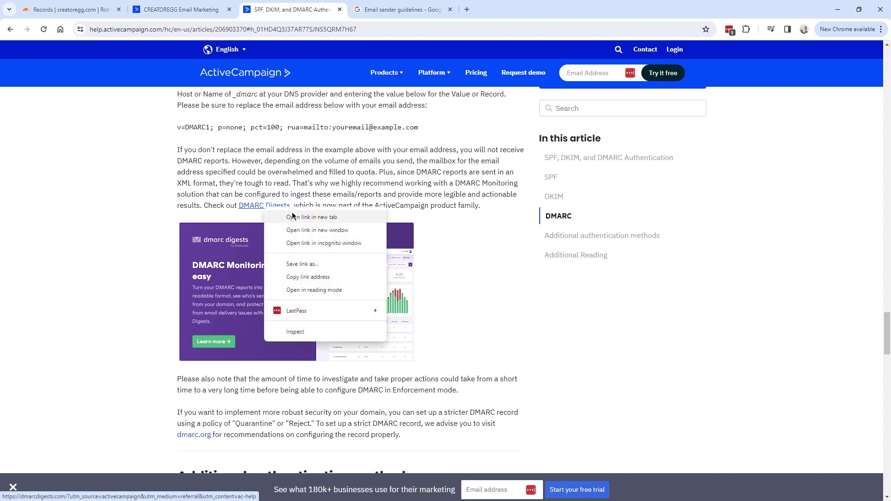
key("Escape")
left_click(387, 12)
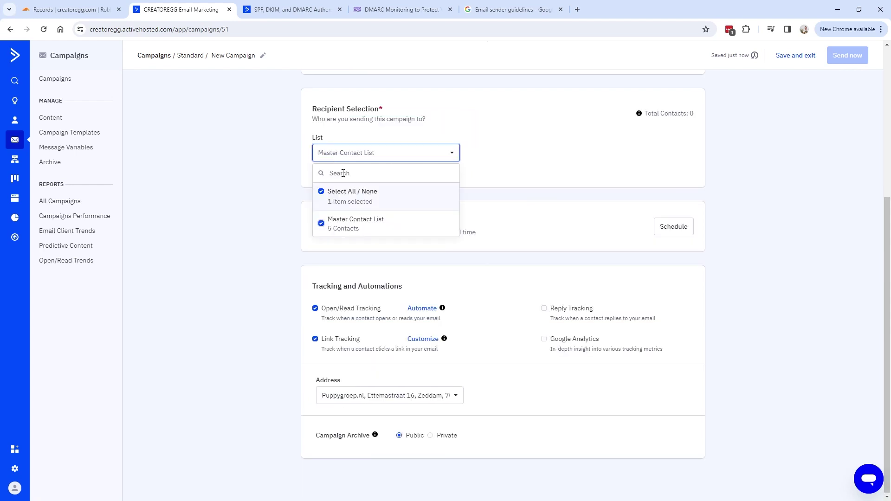
Step: Target the Master Contact List through a new segment filtered by the recipient's Email Address
left_click(355, 219)
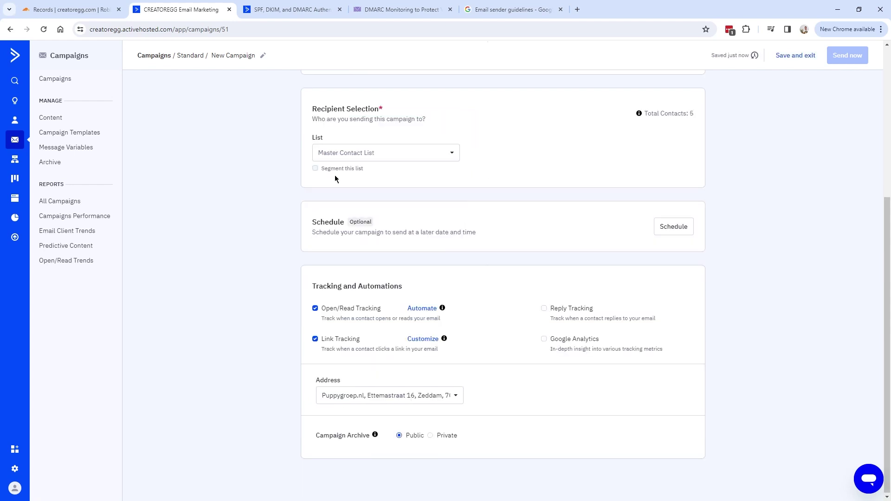
left_click(315, 168)
left_click(517, 153)
left_click(555, 336)
left_click(358, 307)
left_click(438, 261)
left_click(481, 260)
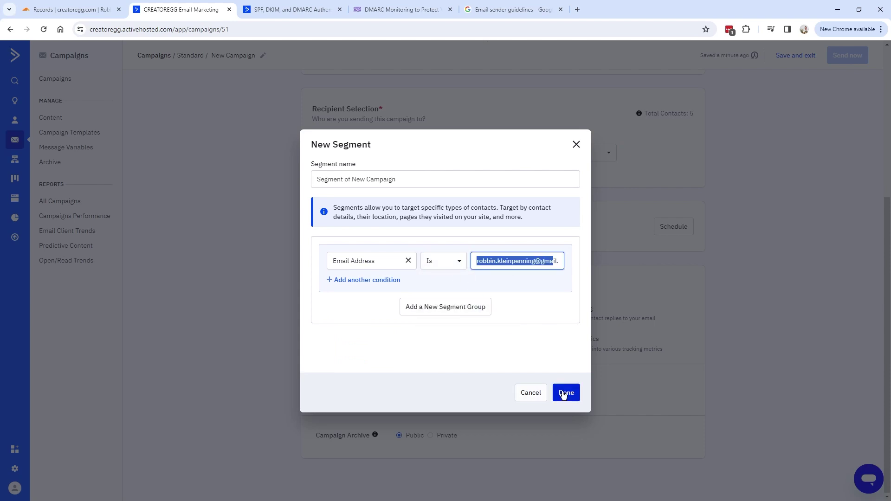
Step: Save the one-contact segment and send the campaign now, confirming the send
left_click(566, 393)
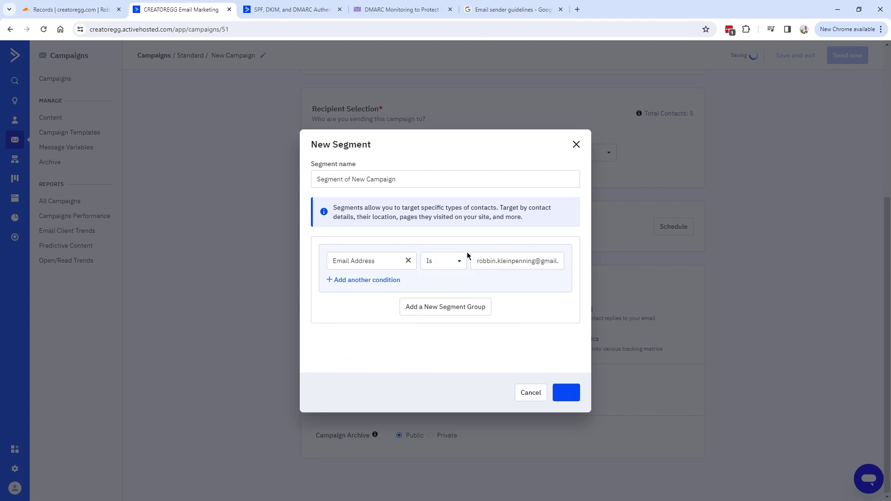
scroll(648, 164, "up", 5)
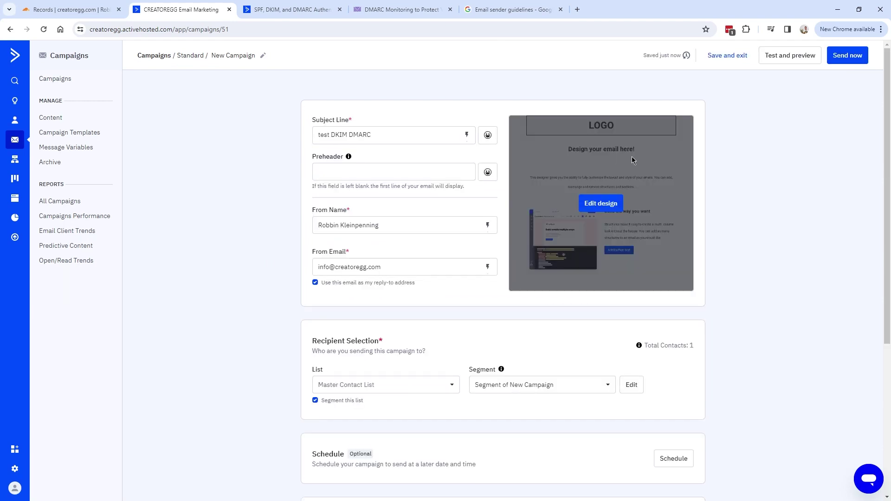
left_click(856, 62)
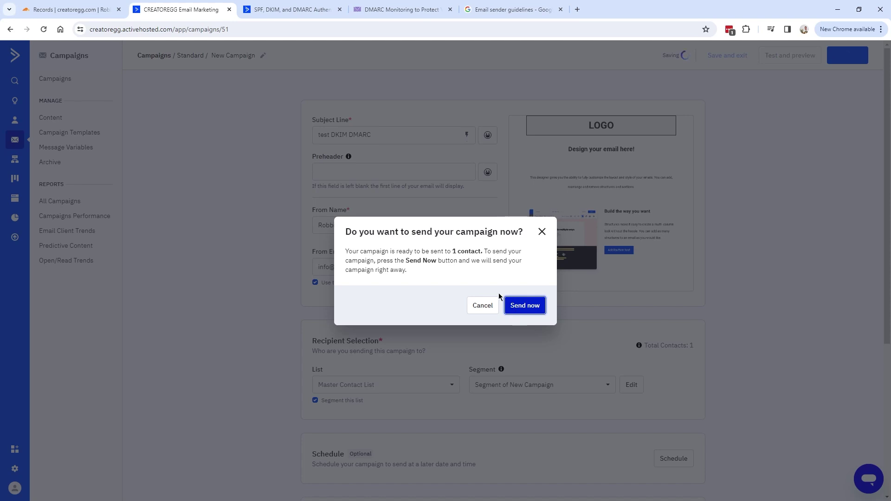
left_click(510, 305)
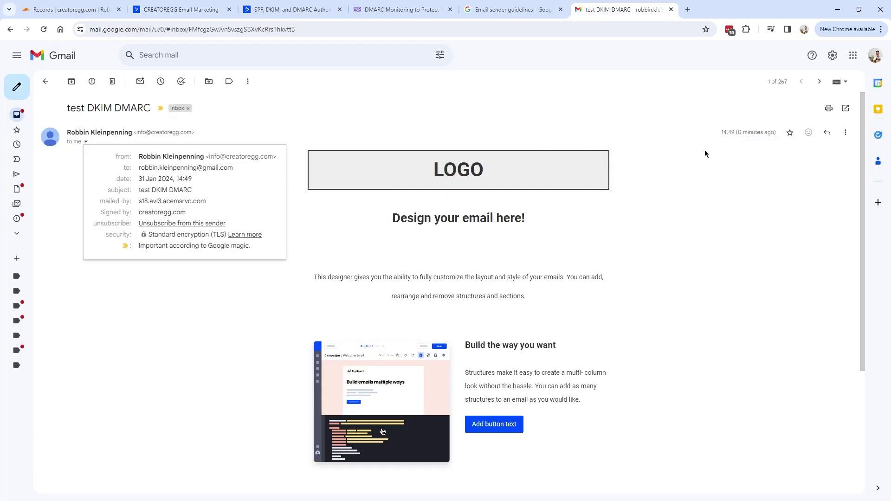
Step: Show the test email's original and find the dmarc=pass header with the p=NONE policy
left_click(844, 132)
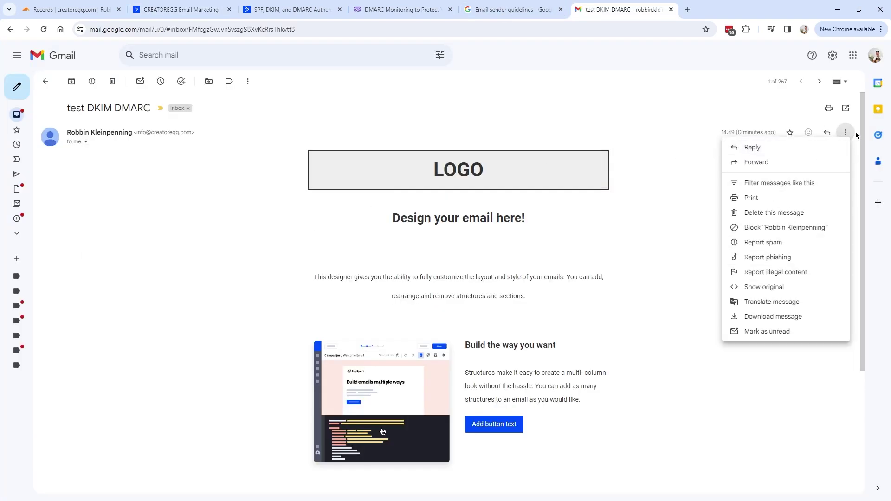
left_click(770, 287)
left_click_drag(96, 219, 246, 219)
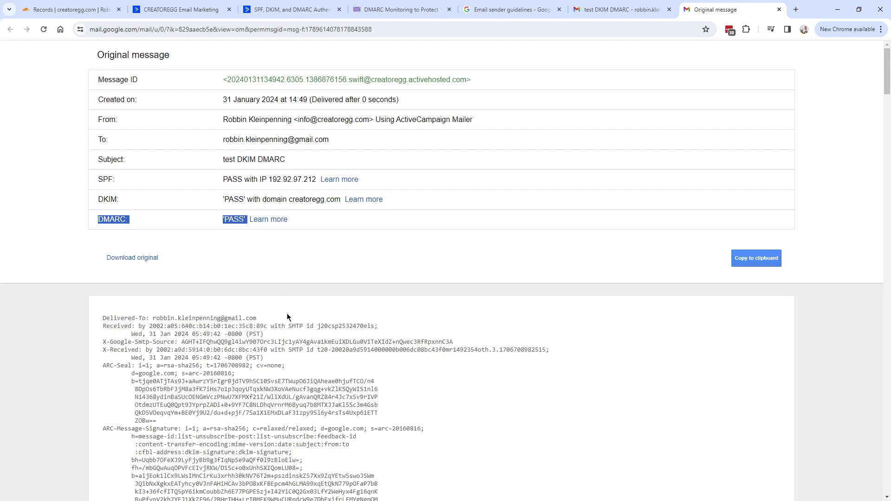
key("ctrl+f")
type("dmarc")
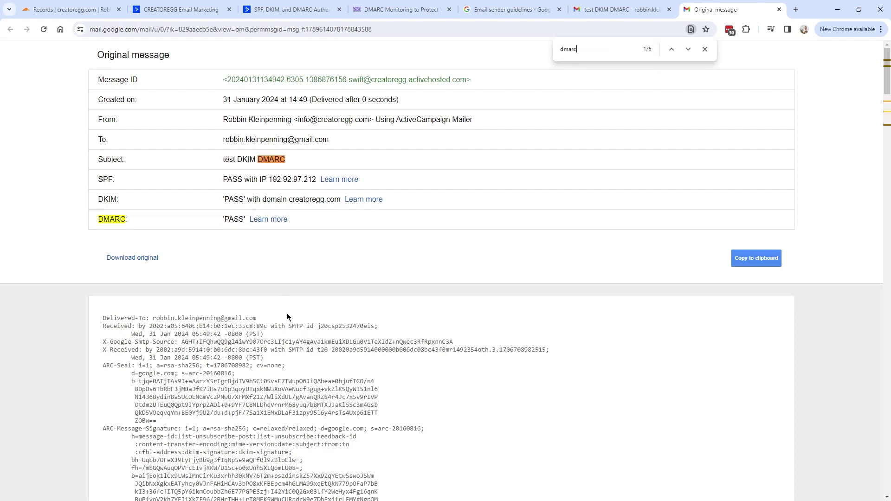
key("Return")
key("Return")
left_click_drag(131, 271, 356, 273)
left_click_drag(168, 270, 193, 270)
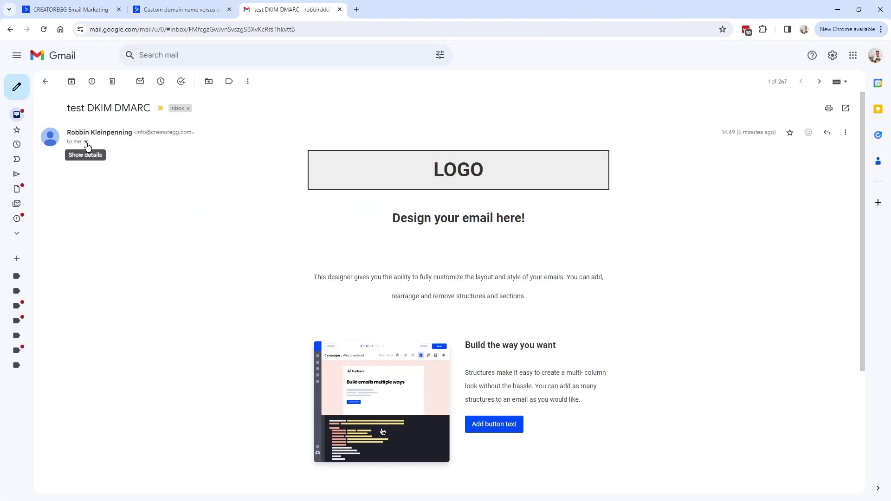
Step: Check the sender details showing mailed-by server s18.avl3.acemsrvc.com
left_click(87, 143)
mouse_move(99, 201)
left_mouse_down()
mouse_move(208, 202)
mouse_move(102, 200)
left_mouse_up()
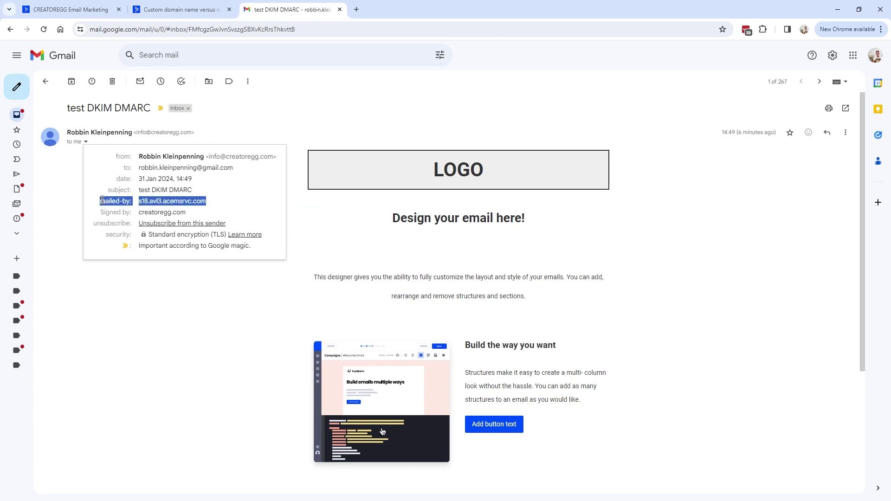
left_click(101, 200)
left_click_drag(216, 202, 139, 202)
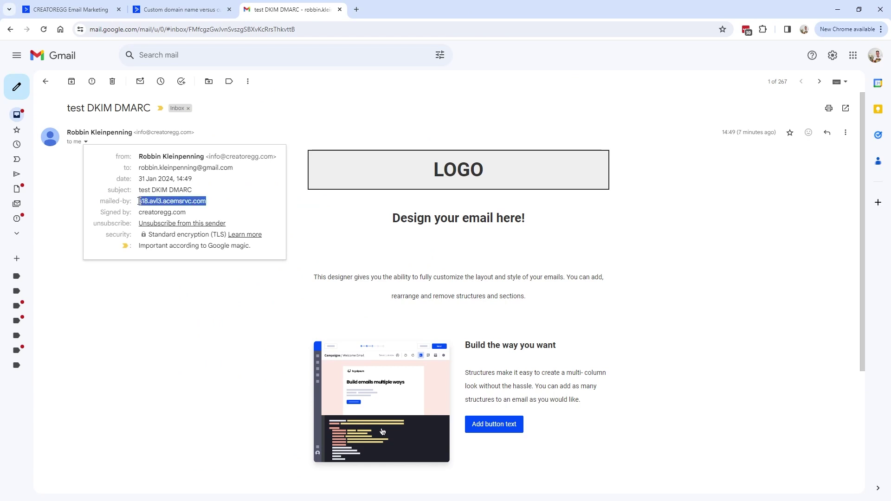
left_click(142, 203)
left_click_drag(210, 202, 138, 203)
left_click(140, 203)
left_click_drag(211, 203, 141, 202)
left_click(143, 203)
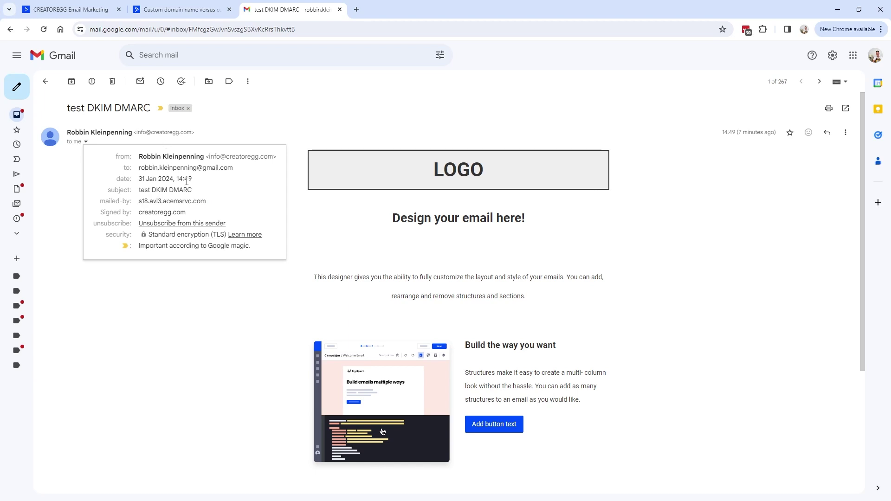
mouse_move(208, 204)
left_mouse_down()
mouse_move(99, 201)
mouse_move(206, 200)
left_mouse_up()
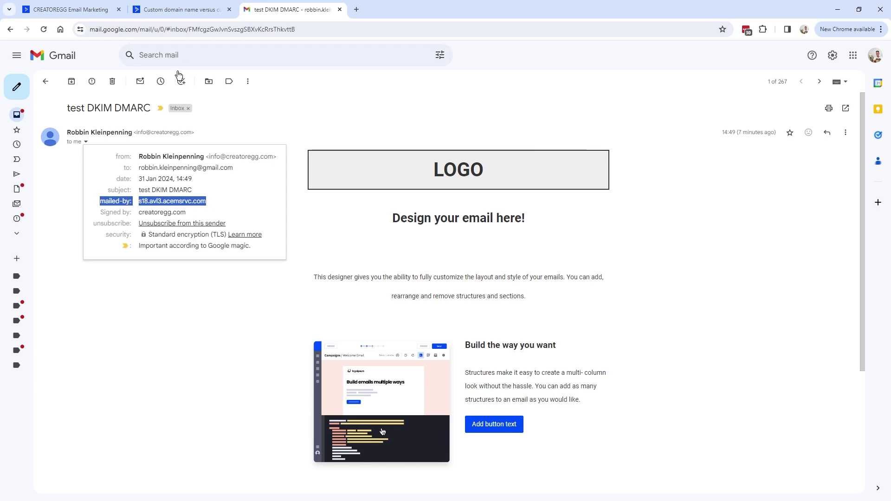
left_click(176, 13)
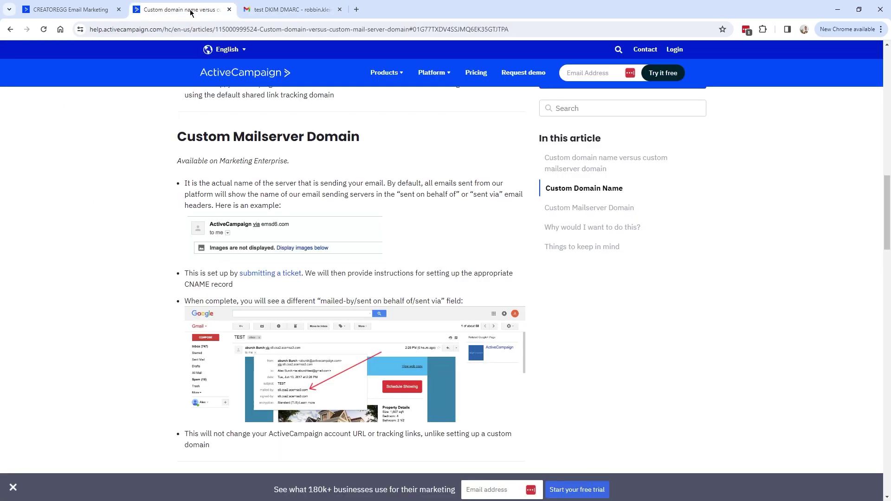
Step: Read the Custom Mailserver Domain section and its Marketing Enterprise plan requirement
mouse_move(175, 137)
left_mouse_down()
mouse_move(363, 138)
mouse_move(159, 138)
left_mouse_up()
left_click(370, 139)
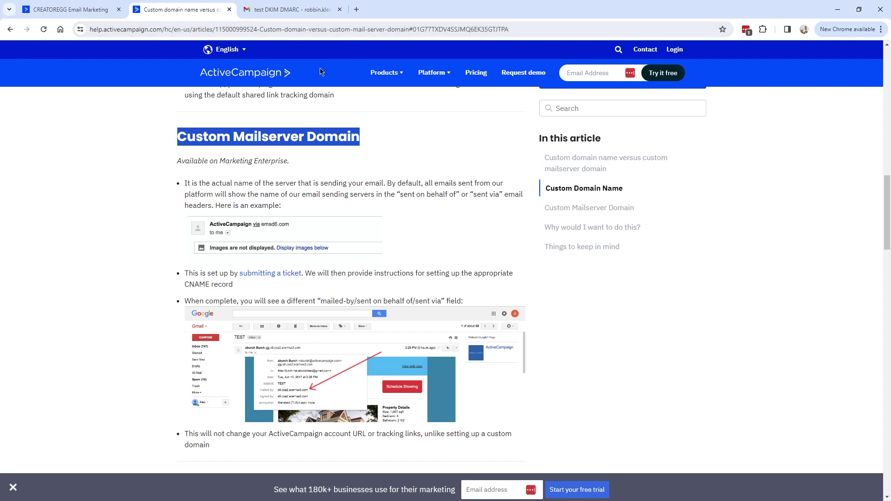
left_click(199, 174)
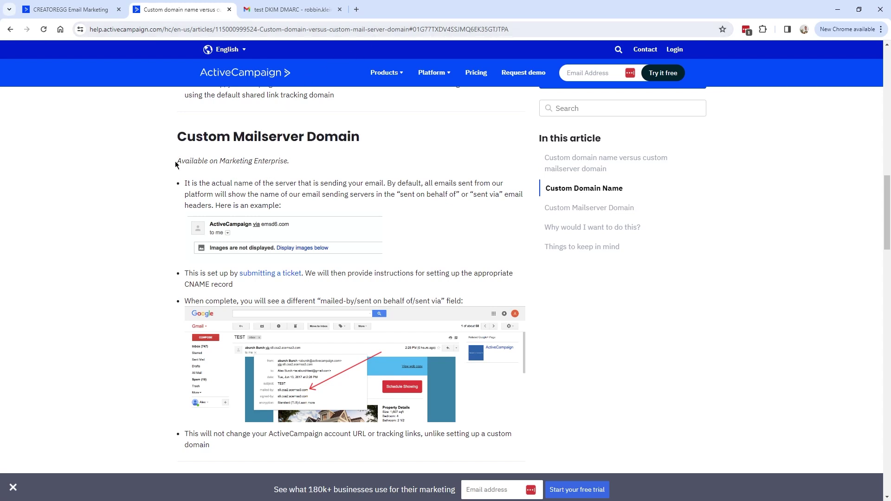
mouse_move(176, 161)
left_mouse_down()
mouse_move(294, 157)
mouse_move(176, 161)
left_mouse_up()
left_click(299, 157)
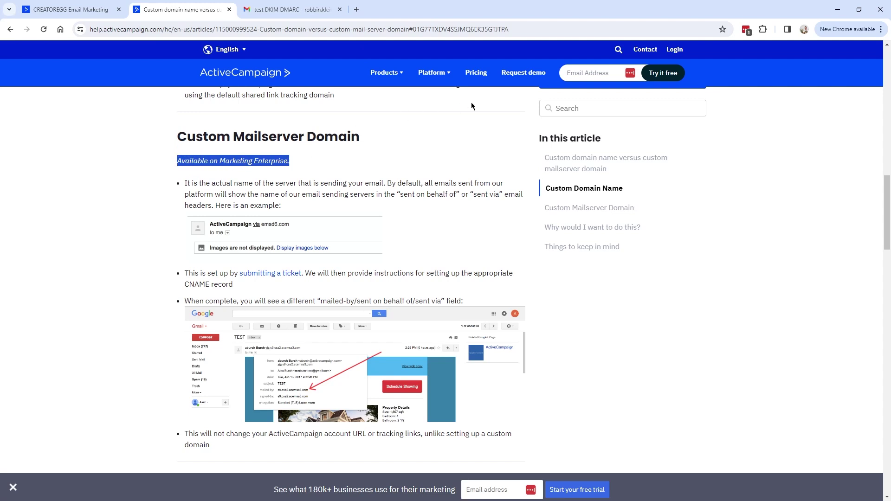
left_click(299, 158)
left_click_drag(299, 157, 231, 162)
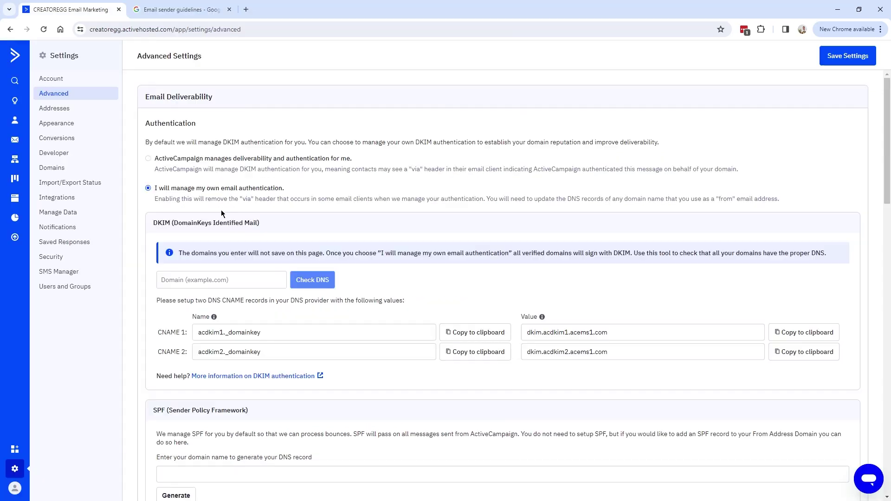
scroll(221, 210, "down", 3)
left_click_drag(154, 271, 268, 270)
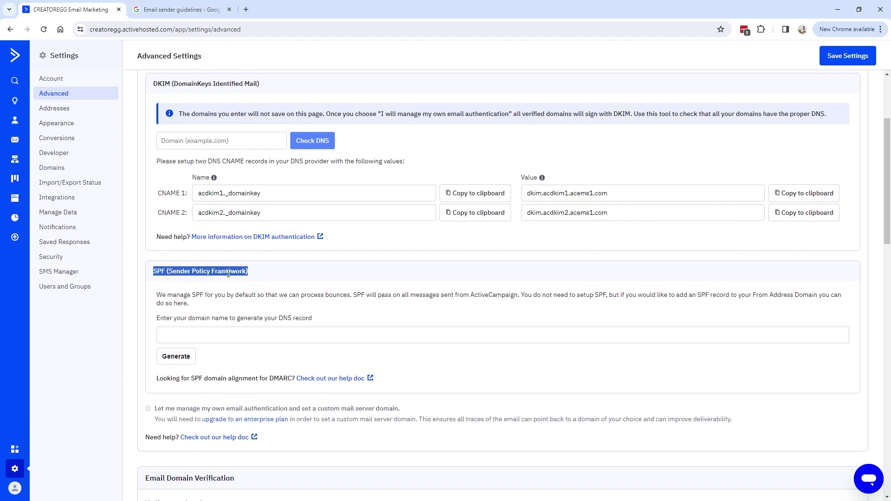
Step: Open Google's sender guidelines at the 5,000-messages-per-day requirements starting February 2024
left_click(168, 11)
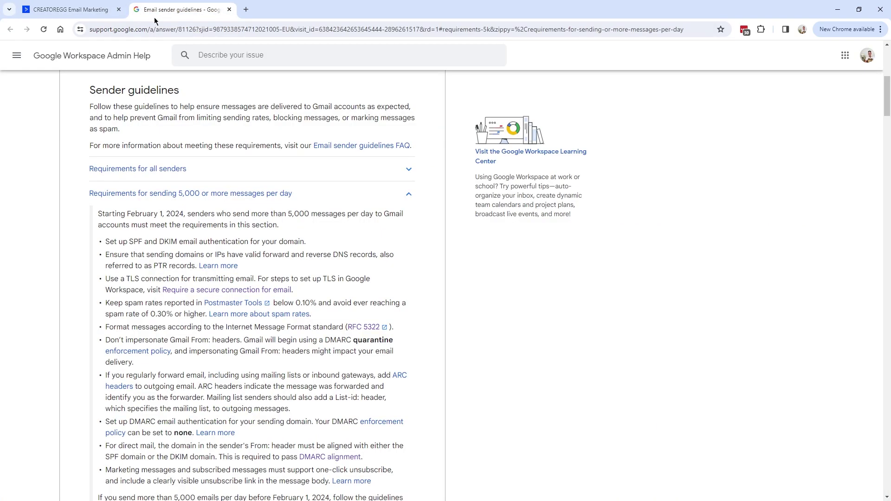
scroll(134, 146, "up", 7)
left_click_drag(83, 161, 272, 157)
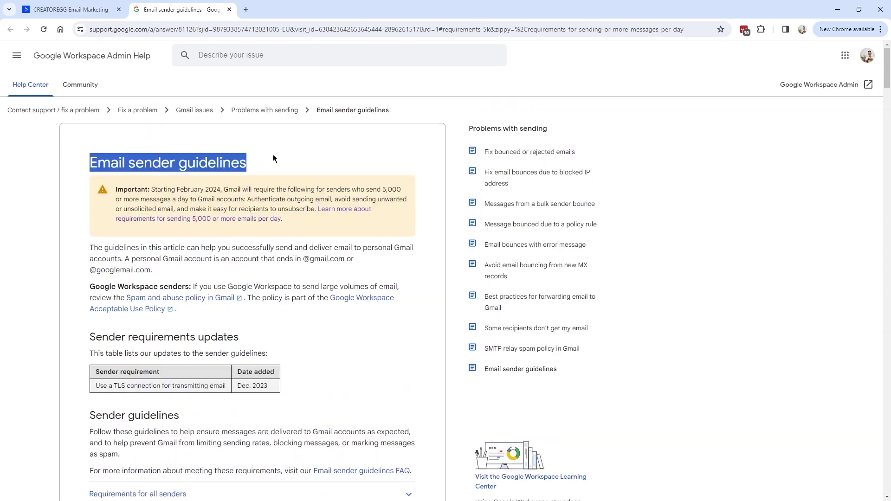
left_click_drag(145, 189, 224, 189)
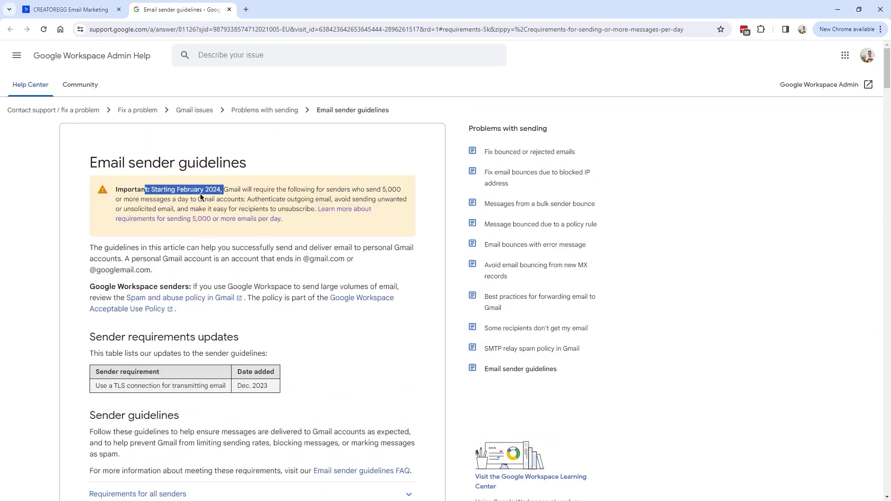
left_click(209, 218)
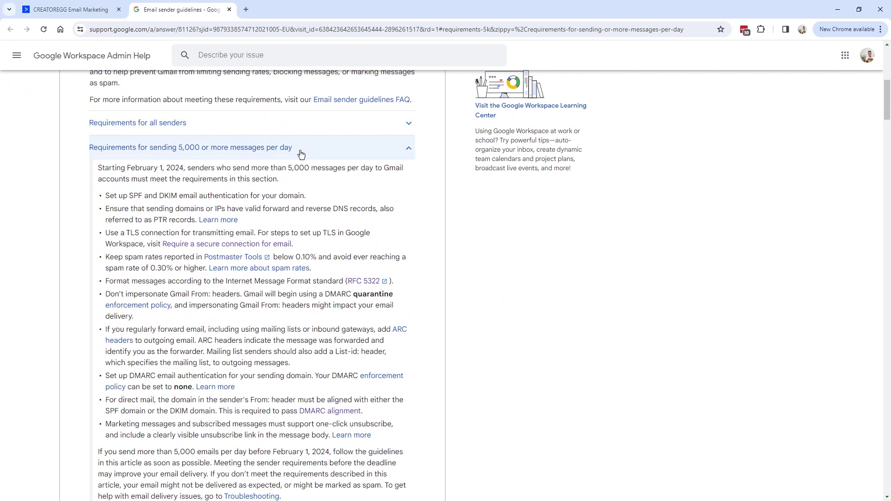
Step: Highlight the 'Set up SPF' and 'SPF and DKIM' requirements for bulk and all senders
triple_click(312, 198)
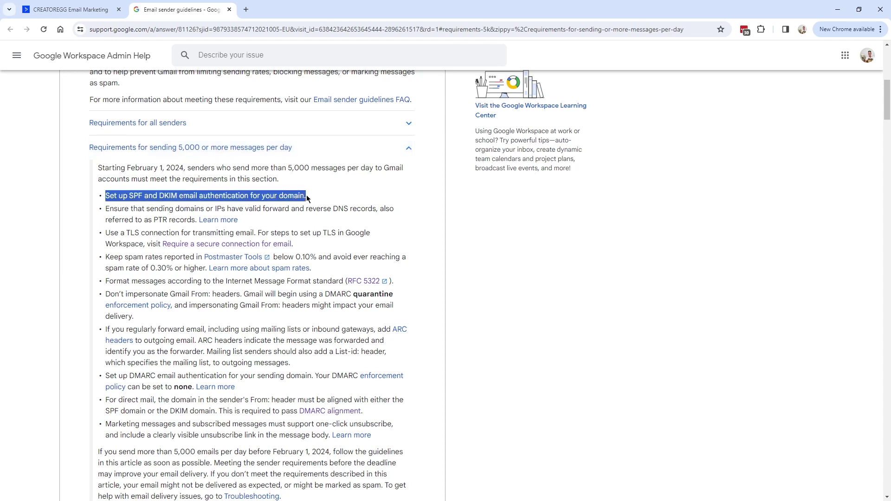
left_click_drag(105, 195, 149, 197)
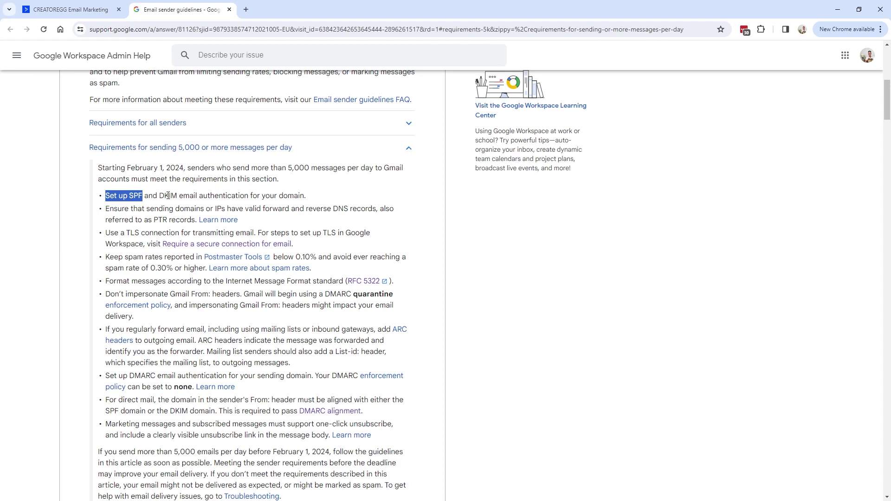
double_click(136, 196)
left_click(147, 129)
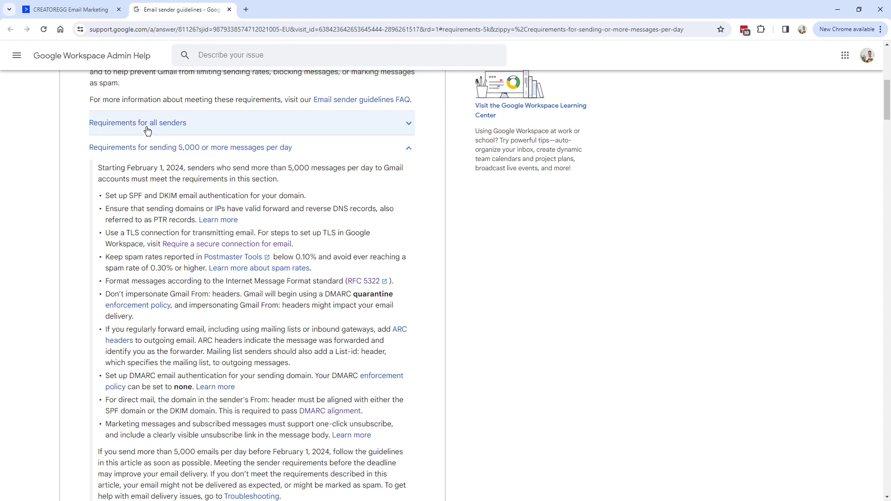
left_click_drag(106, 204, 149, 204)
scroll(170, 209, "down", 2)
scroll(170, 209, "down", 5)
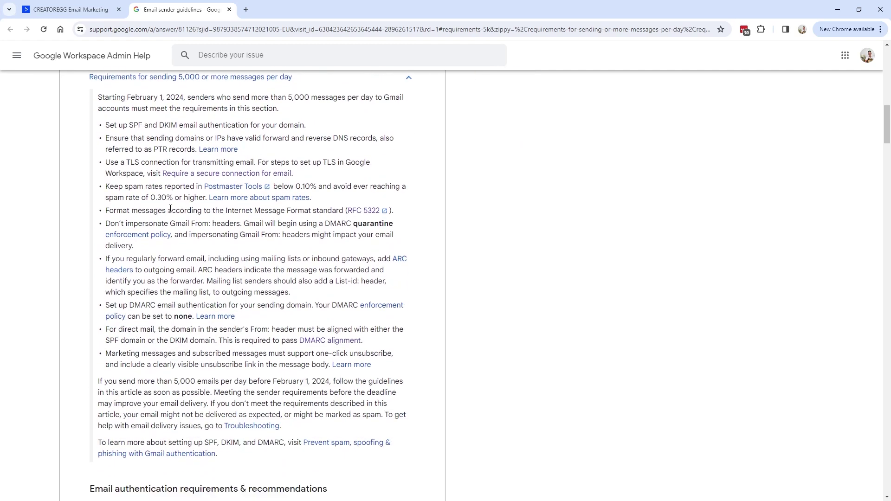
scroll(212, 124, "up", 1)
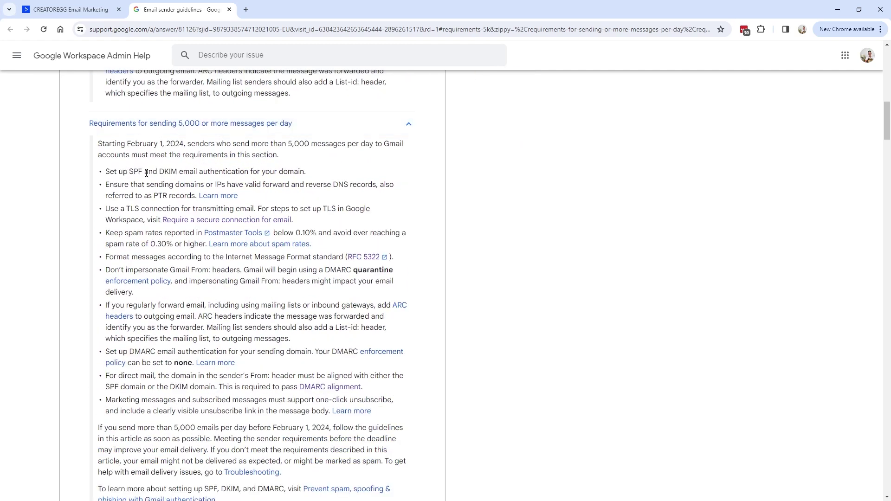
left_click_drag(128, 171, 177, 173)
key("ctrl+shift+Tab")
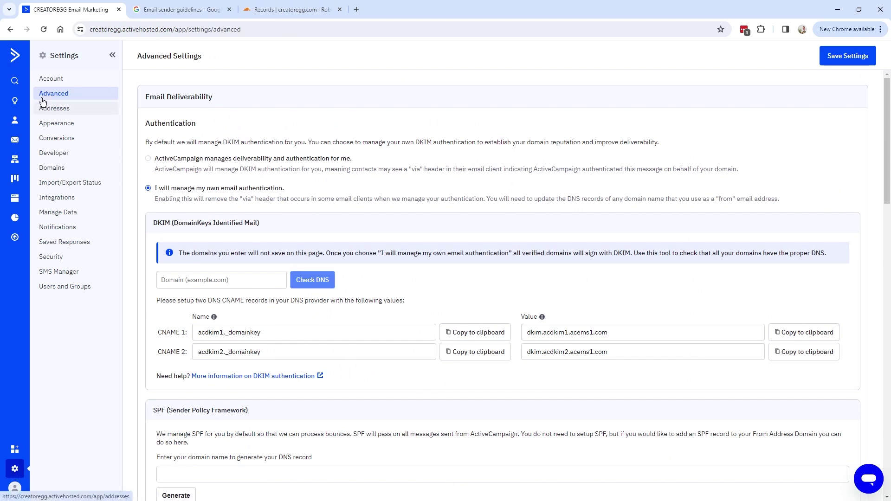
Step: Generate ActiveCampaign's SPF record for the domain creatoregg.com
scroll(163, 236, "down", 4)
left_click_drag(153, 225, 266, 224)
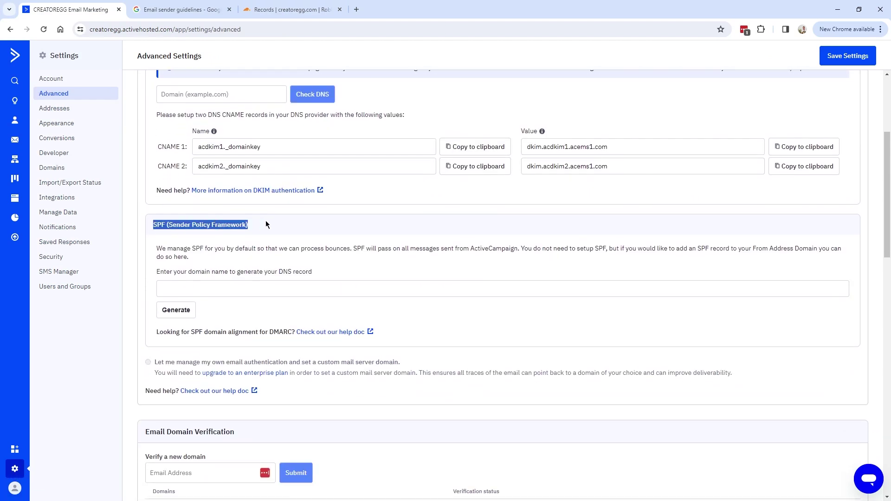
scroll(227, 299, "down", 2)
left_click(177, 194)
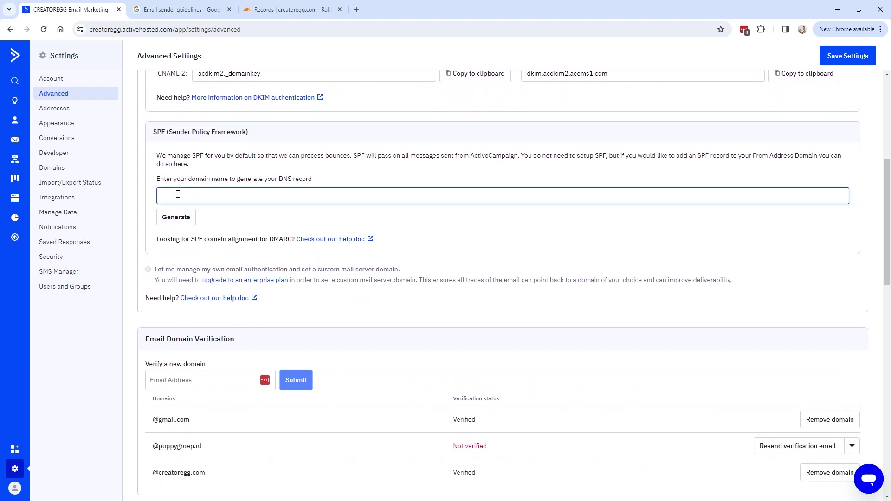
type("creatoregg.com")
left_click(186, 218)
Step: Copy the generated TXT record name creatoregg.com
left_click_drag(159, 255, 170, 254)
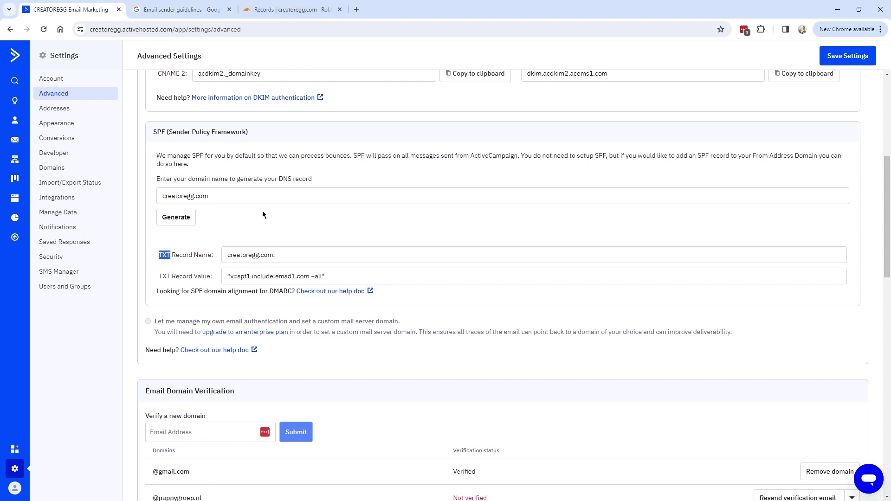
left_click(274, 251)
key("ctrl+c")
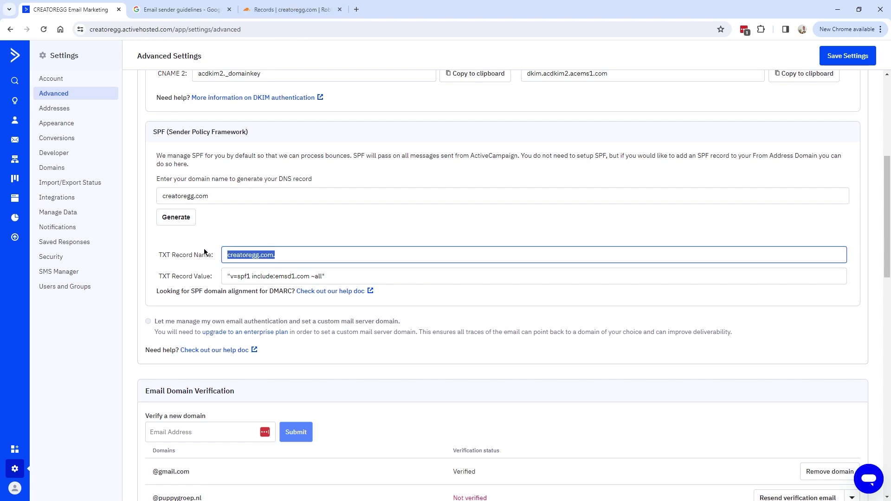
left_click(291, 9)
Step: Start a new TXT record in Cloudflare named creatoregg.com
left_click(743, 172)
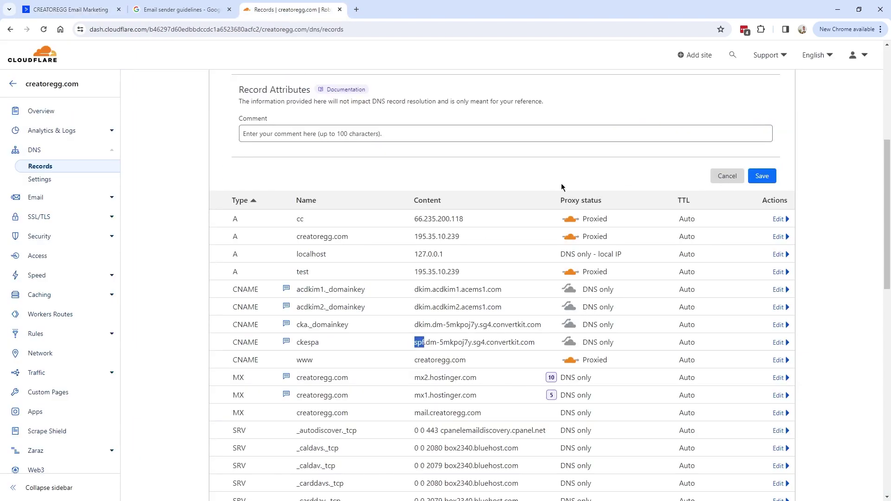
key("BackSpace")
type("txt")
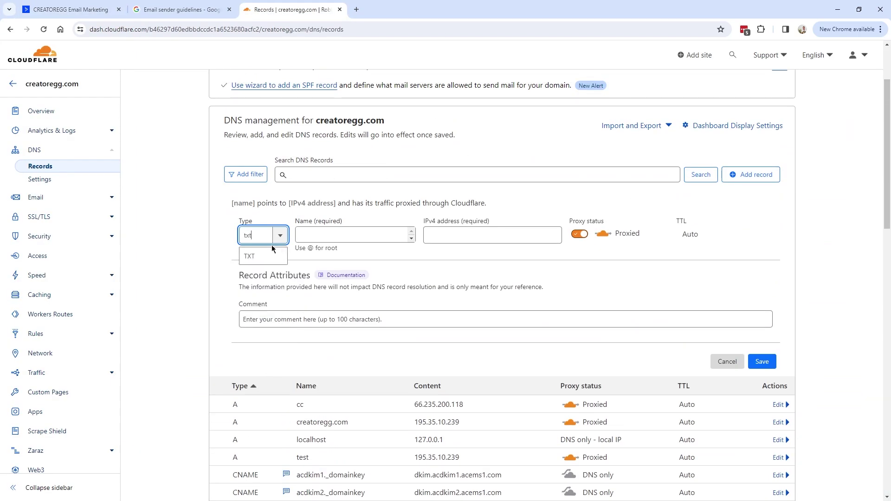
left_click(253, 258)
left_click(338, 235)
key("ctrl+v")
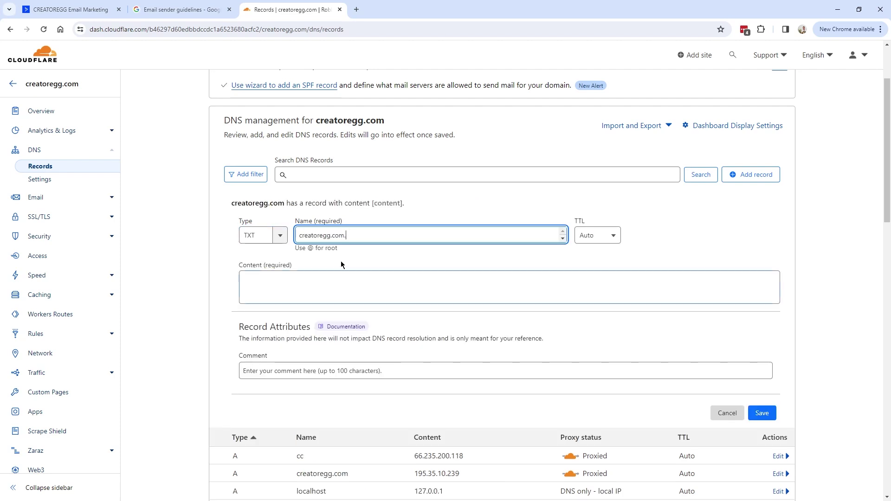
Step: Copy ActiveCampaign's SPF value v=spf1 include:emsd1.com ~all into the record content
left_click(87, 14)
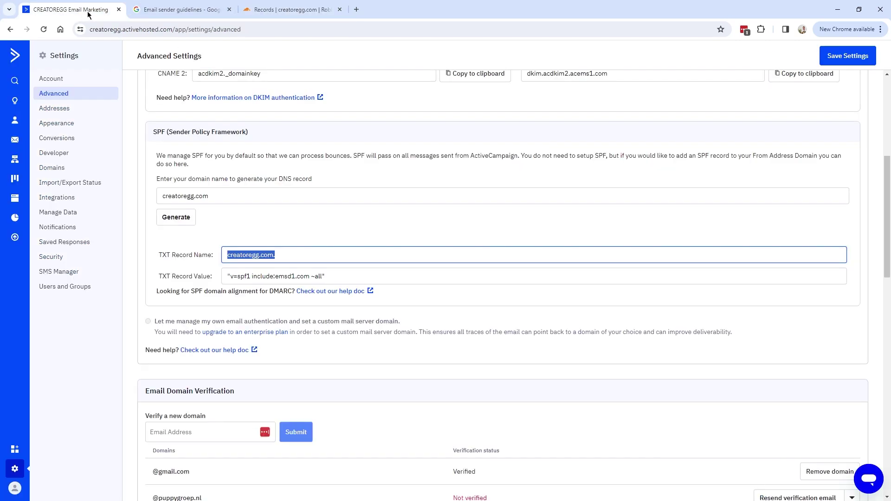
left_click(334, 275)
key("ctrl+c")
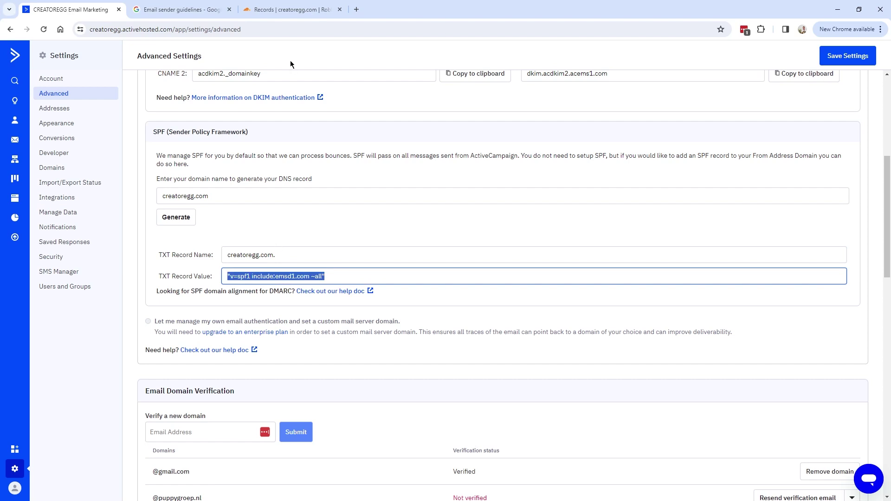
left_click(297, 9)
left_click(241, 266)
key("ctrl+v")
Step: Add an SPF ActiveCampaign comment and save the TXT record
left_click(279, 370)
key("ctrl+v")
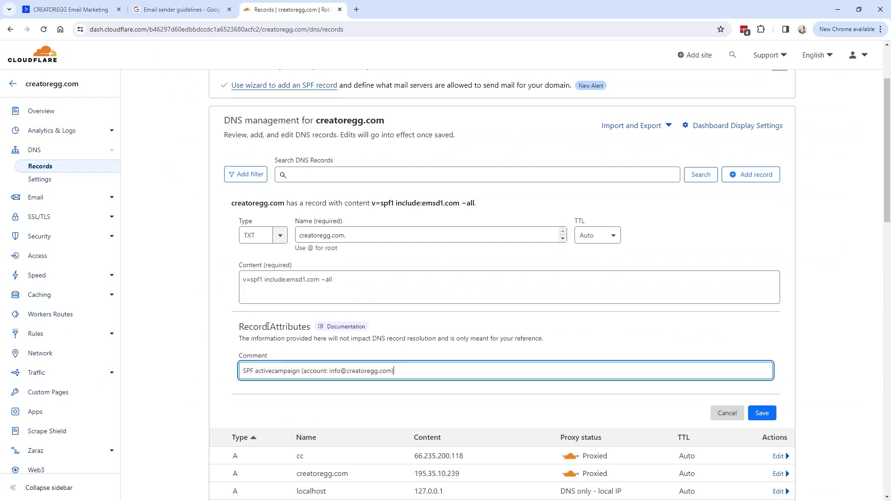
left_click(761, 413)
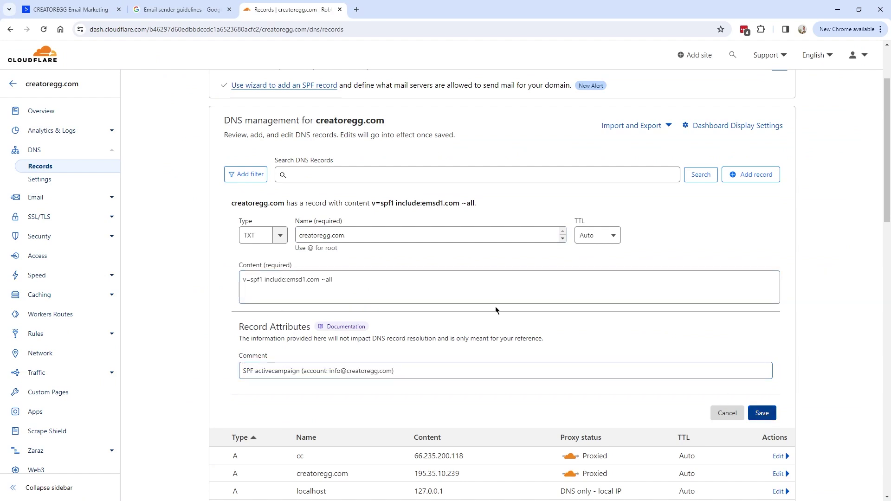
key("ctrl+1")
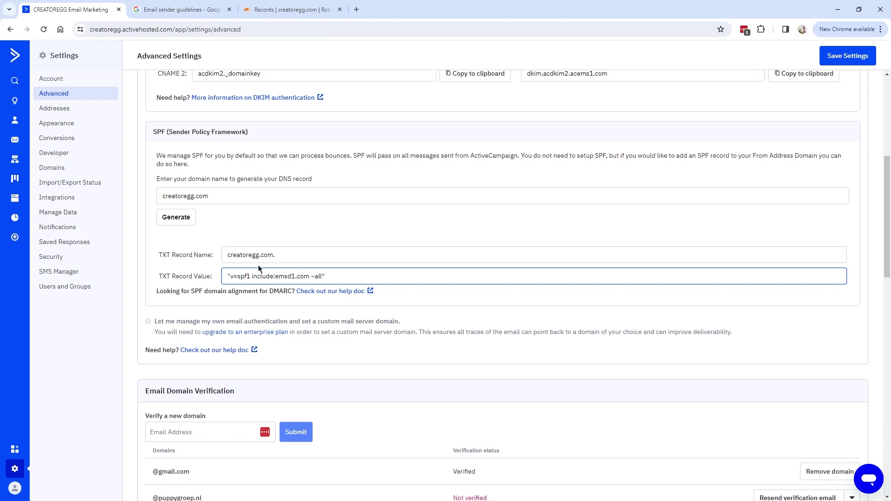
left_click_drag(325, 276, 216, 280)
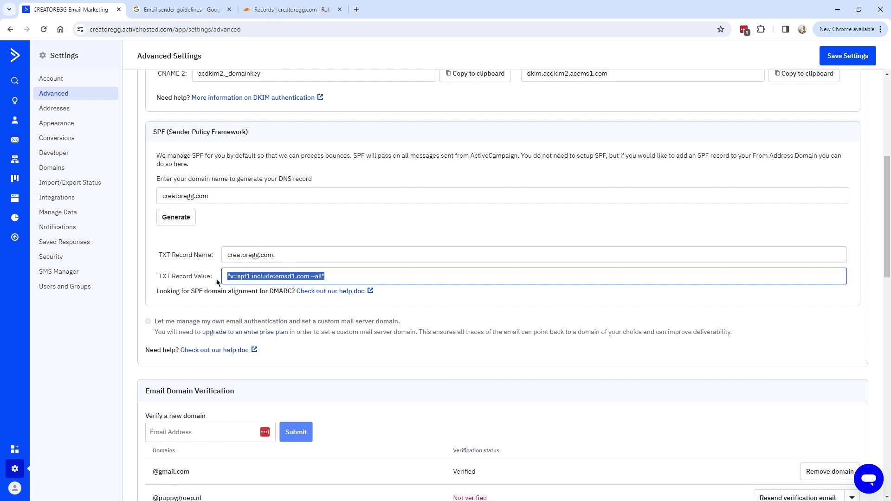
left_click(278, 279)
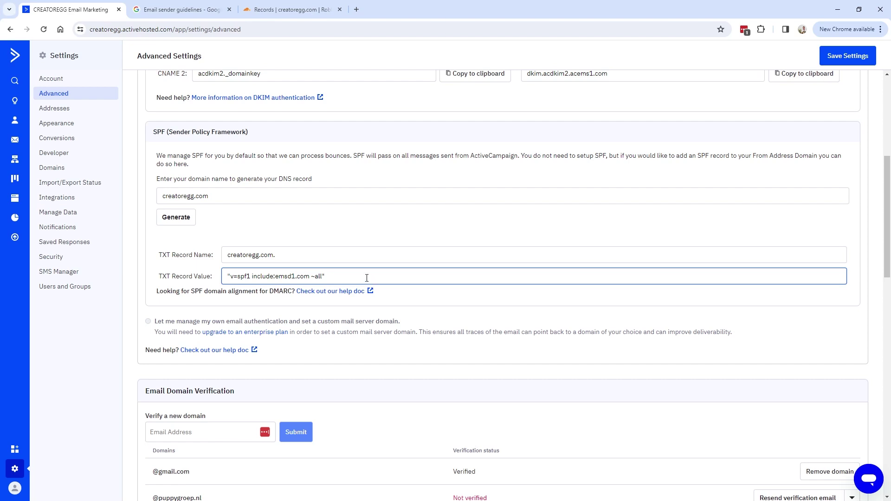
left_click(222, 255)
left_click(221, 254)
left_click_drag(222, 254, 305, 257)
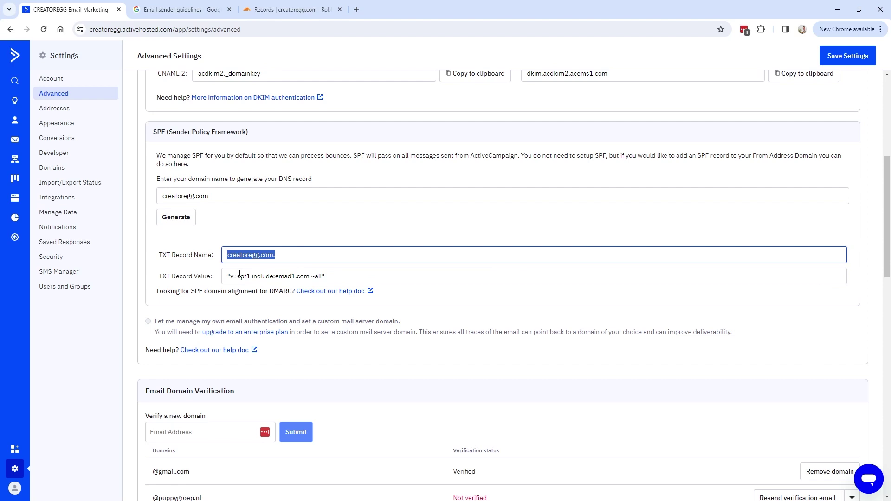
left_click_drag(250, 277, 231, 276)
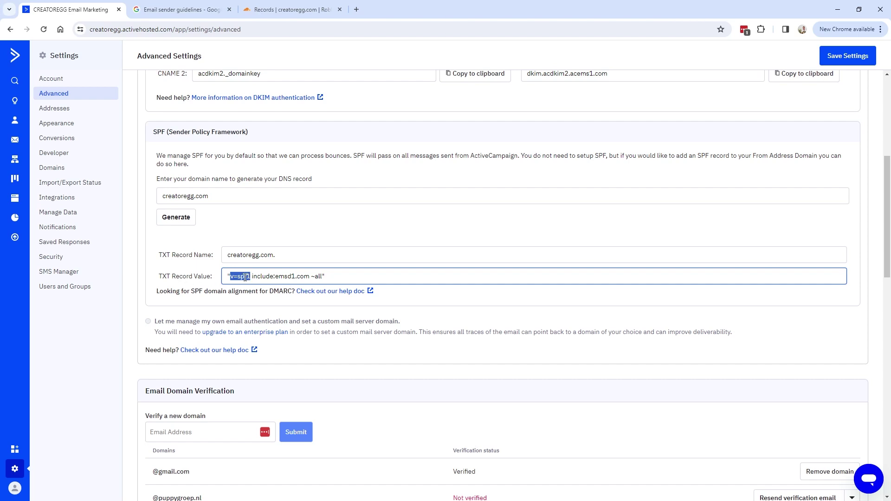
left_click_drag(253, 277, 307, 279)
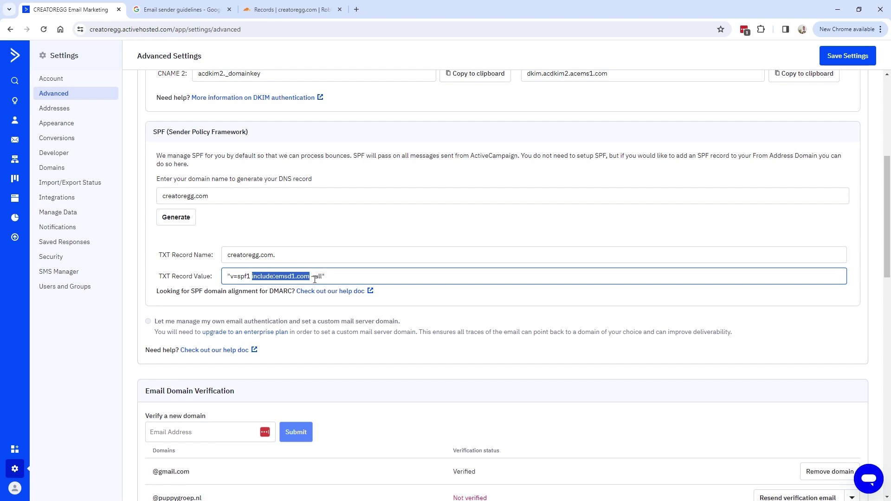
double_click(285, 277)
left_click(222, 255)
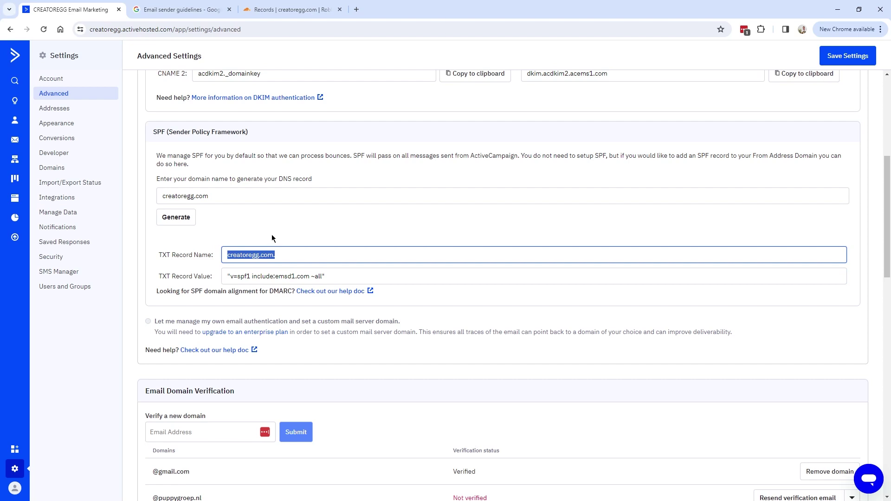
left_click_drag(253, 276, 274, 276)
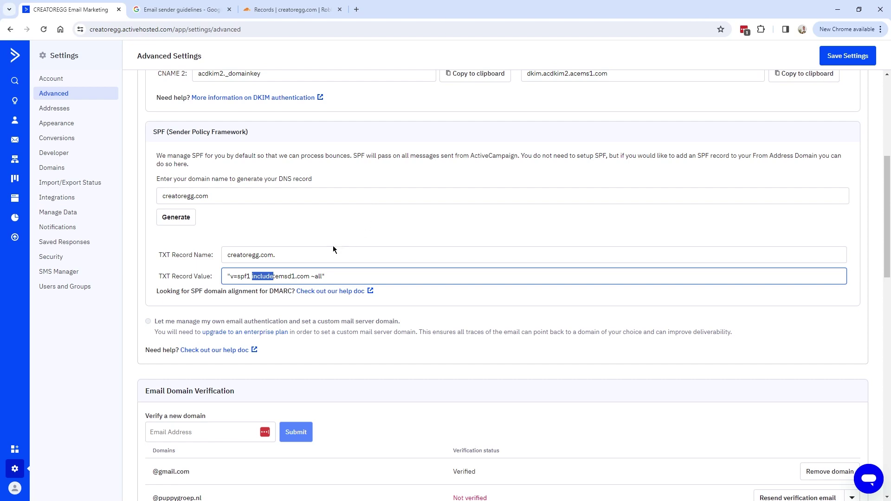
double_click(287, 276)
left_click(307, 277)
left_click_drag(309, 277, 251, 277)
left_click_drag(322, 276, 311, 277)
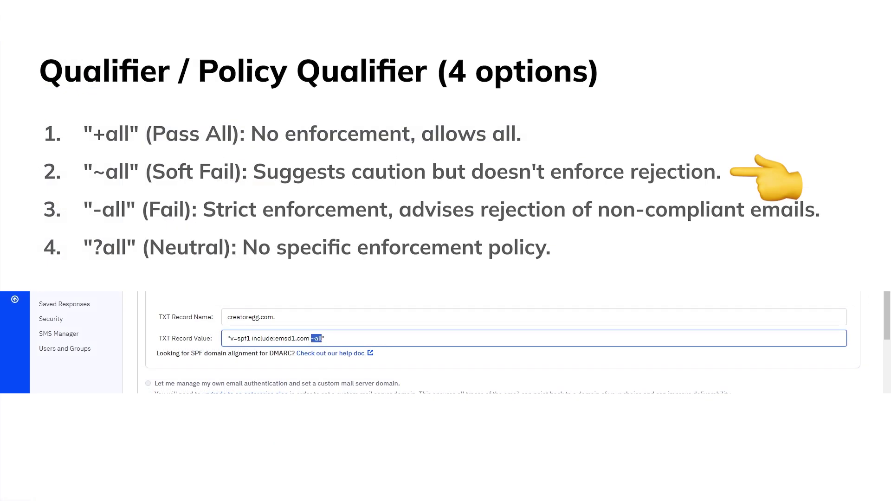
left_click_drag(276, 338, 310, 340)
left_click(311, 339)
mouse_move(311, 338)
left_mouse_down()
mouse_move(275, 339)
mouse_move(321, 339)
left_mouse_up()
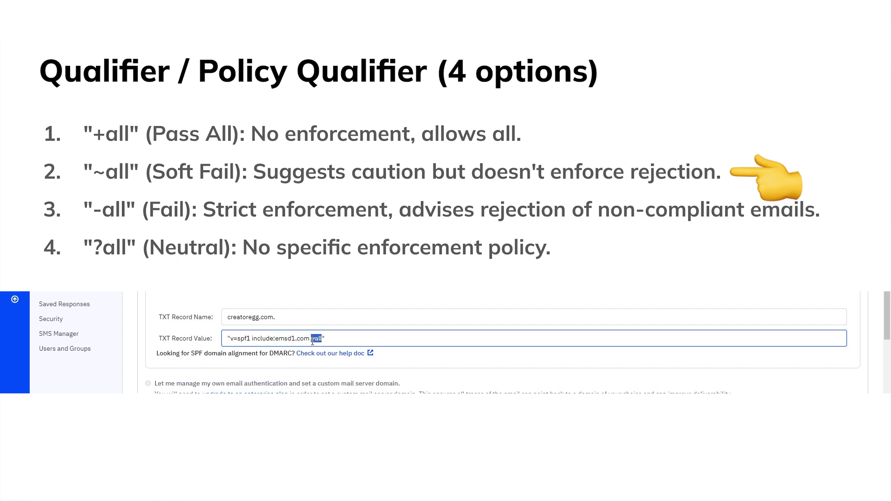